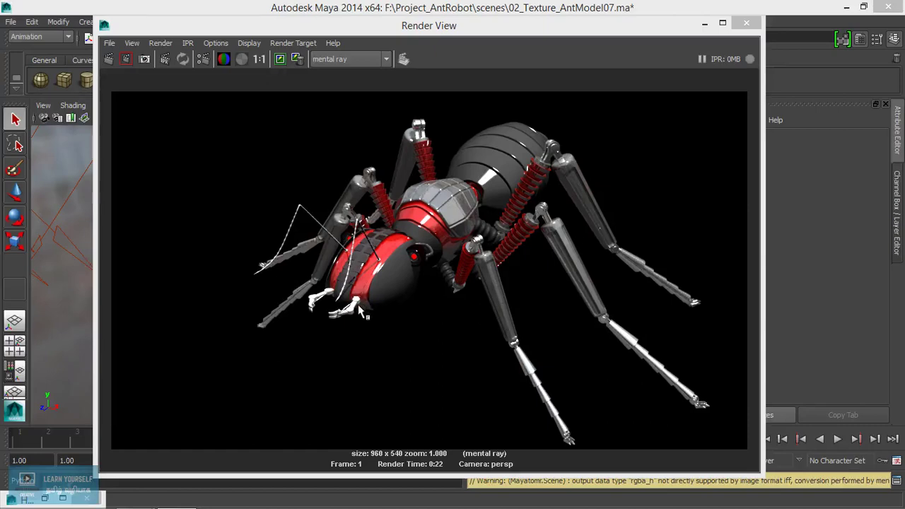
# Step: Minimize the mental ray Render View and zoom the perspective viewport in on the ant
pyautogui.click(705, 23)
pyautogui.keyDown('alt'); pyautogui.moveTo(431, 311); pyautogui.dragTo(447, 314, button='right'); pyautogui.keyUp('alt')
# Step: Select the ant's abdomen shell and inspect its BlackMat01 material settings
pyautogui.keyDown('alt'); pyautogui.moveTo(447, 313); pyautogui.dragTo(430, 278); pyautogui.keyUp('alt')
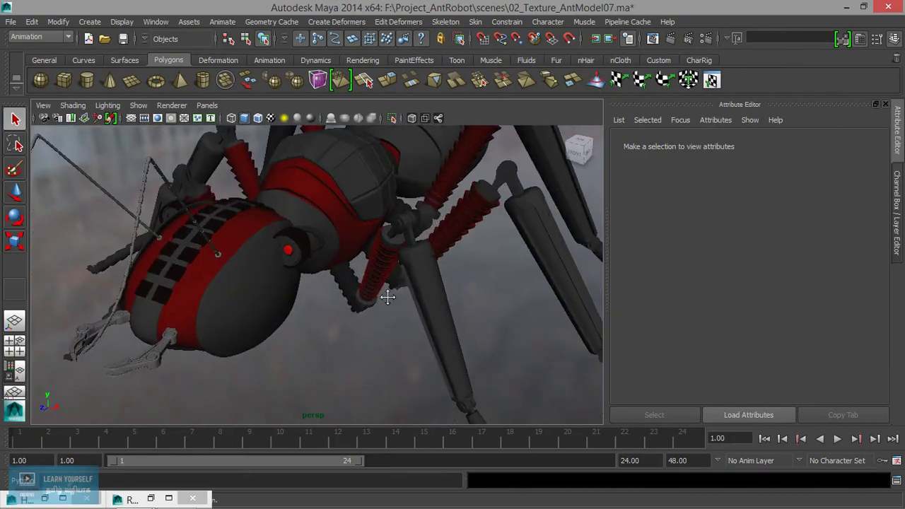
pyautogui.keyDown('alt'); pyautogui.moveTo(430, 278); pyautogui.dragTo(330, 286, button='middle'); pyautogui.keyUp('alt')
pyautogui.scroll(2, 330, 286)
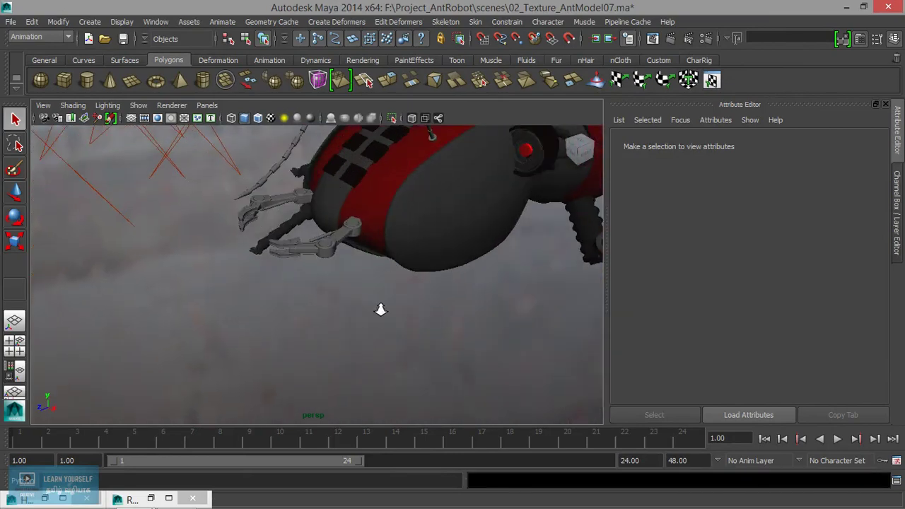
pyautogui.scroll(3, 380, 307)
pyautogui.scroll(2, 375, 317)
pyautogui.click(341, 354)
pyautogui.scroll(-5, 340, 356)
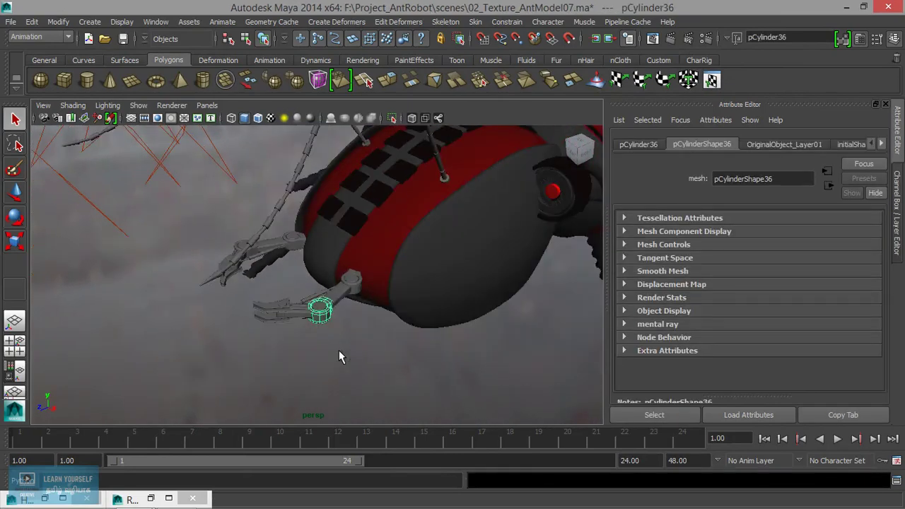
pyautogui.click(440, 286)
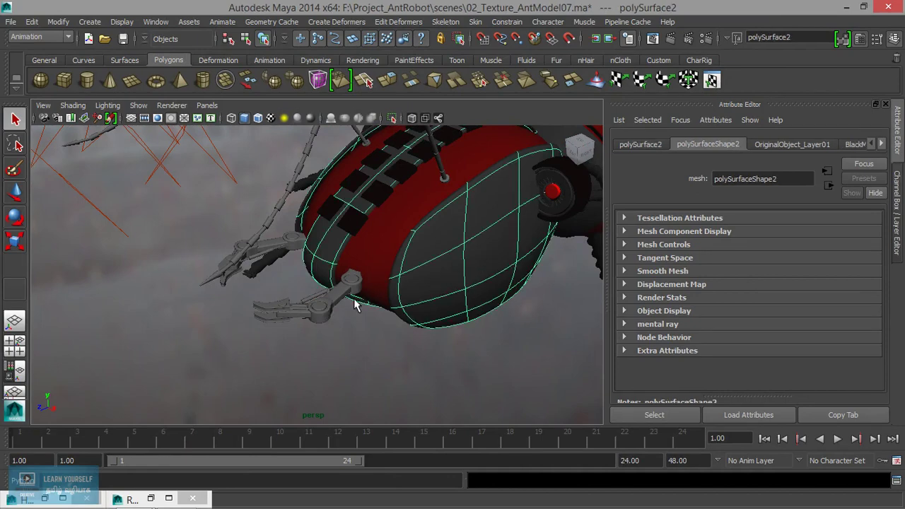
pyautogui.click(857, 145)
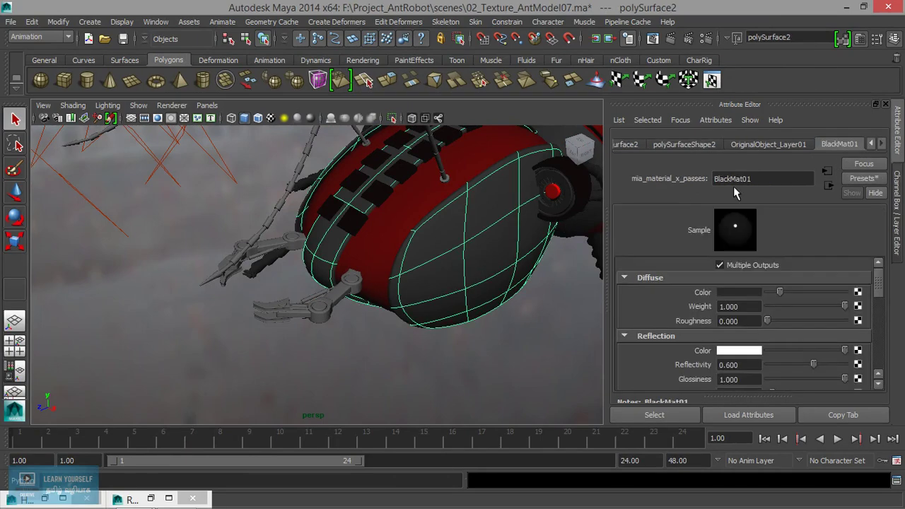
pyautogui.scroll(5, 333, 260)
pyautogui.scroll(-5, 354, 311)
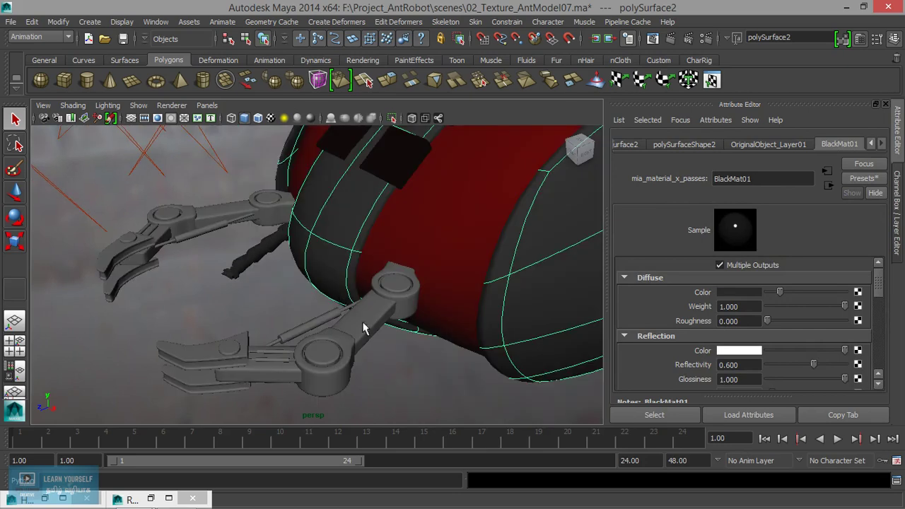
# Step: Select the claw-joint cylinder, then add pCube13, the arm pieces, disc pCylinder38 and top ring pCylinder34
pyautogui.moveTo(370, 323)
pyautogui.keyDown('alt'); pyautogui.mouseDown()
pyautogui.moveTo(380, 309)
pyautogui.moveTo(393, 312)
pyautogui.mouseUp(); pyautogui.keyUp('alt')
pyautogui.click(432, 251)
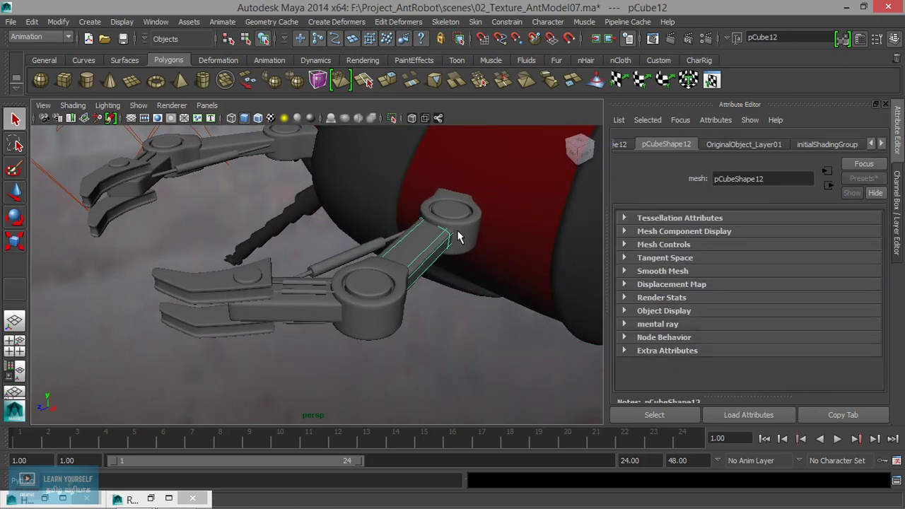
pyautogui.click(418, 275)
pyautogui.scroll(3, 442, 251)
pyautogui.scroll(2, 394, 333)
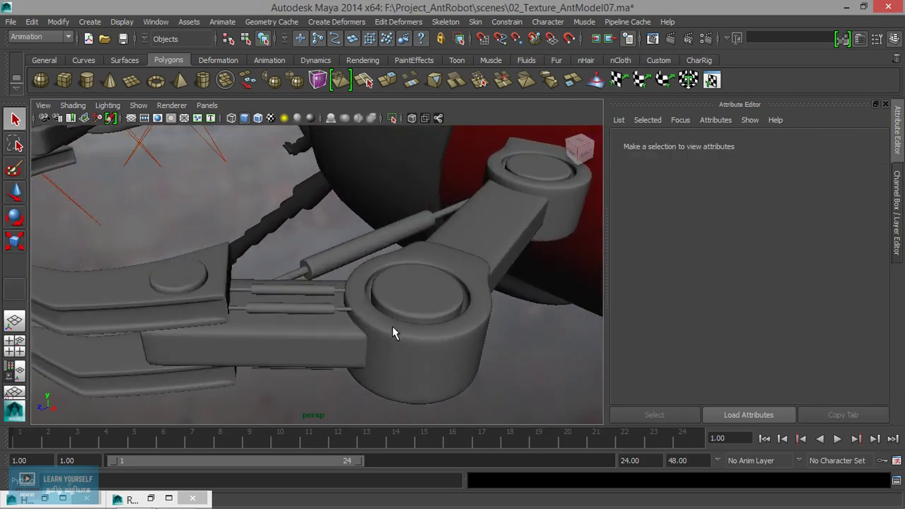
pyautogui.click(391, 347)
pyautogui.keyDown('shift'); pyautogui.click(207, 315); pyautogui.keyUp('shift')
pyautogui.keyDown('shift'); pyautogui.click(132, 288); pyautogui.keyUp('shift')
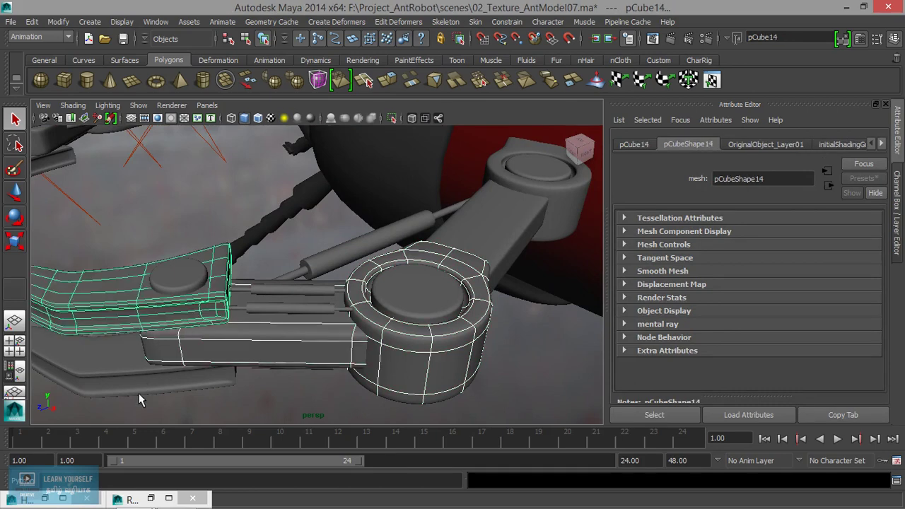
pyautogui.keyDown('shift'); pyautogui.click(156, 357); pyautogui.keyUp('shift')
pyautogui.keyDown('shift'); pyautogui.click(180, 285); pyautogui.keyUp('shift')
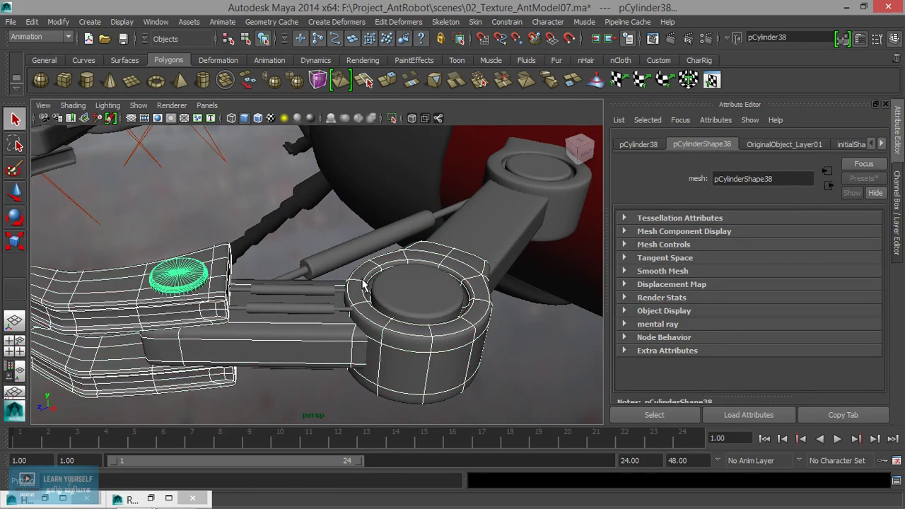
pyautogui.keyDown('shift'); pyautogui.click(514, 225); pyautogui.keyUp('shift')
pyautogui.keyDown('shift'); pyautogui.click(562, 190); pyautogui.keyUp('shift')
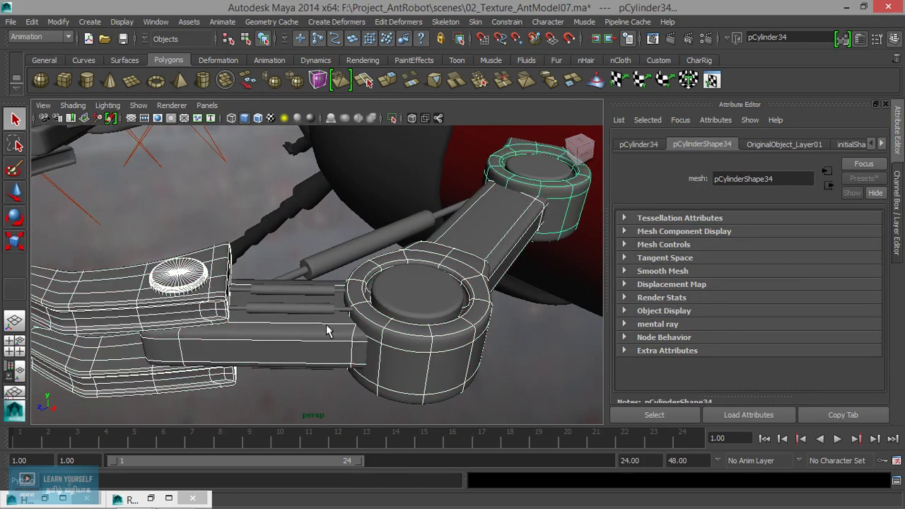
pyautogui.moveTo(323, 333)
pyautogui.keyDown('alt'); pyautogui.mouseDown()
pyautogui.moveTo(245, 323)
pyautogui.moveTo(301, 316)
pyautogui.mouseUp(); pyautogui.keyUp('alt')
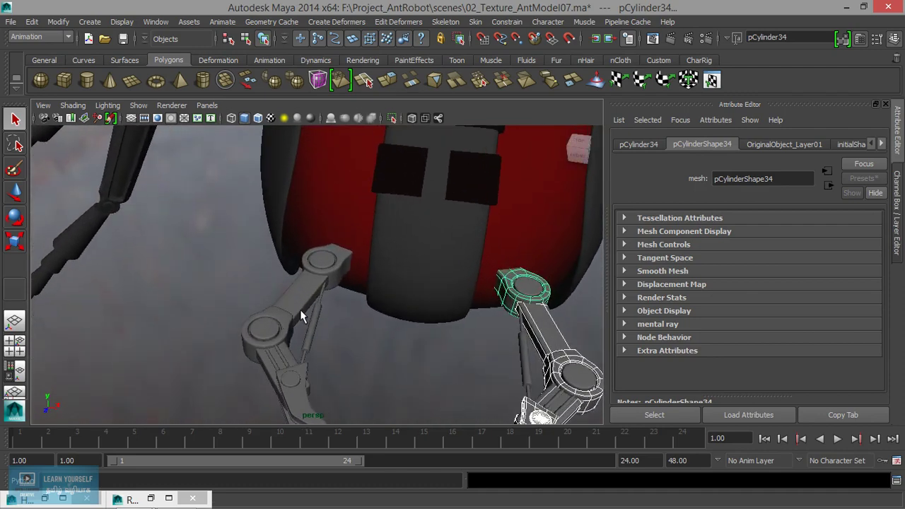
# Step: Add the other arm's two rings, inner cap, arm piece pCube2 and claw pieces including pCube4
pyautogui.keyDown('shift'); pyautogui.click(346, 262); pyautogui.keyUp('shift')
pyautogui.keyDown('shift'); pyautogui.click(279, 322); pyautogui.keyUp('shift')
pyautogui.keyDown('shift'); pyautogui.click(265, 327); pyautogui.keyUp('shift')
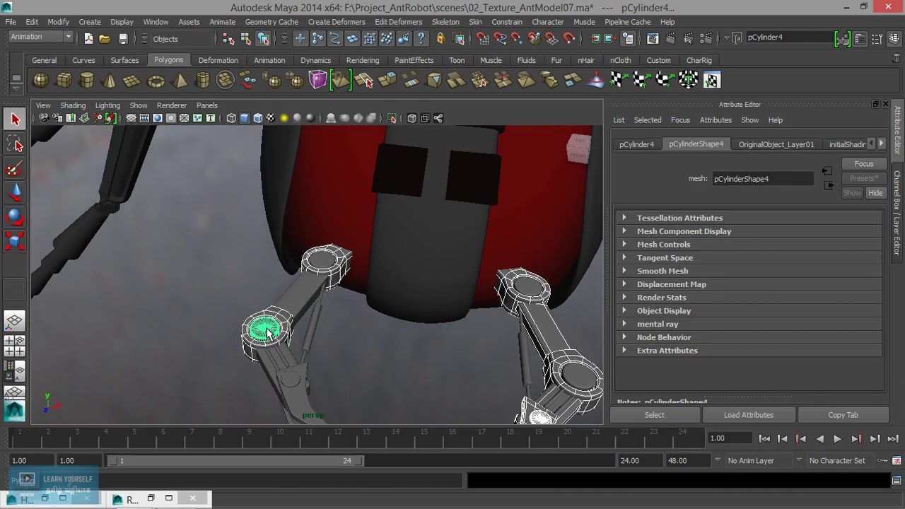
pyautogui.keyDown('shift'); pyautogui.click(302, 302); pyautogui.keyUp('shift')
pyautogui.keyDown('alt'); pyautogui.moveTo(302, 303); pyautogui.dragTo(301, 266); pyautogui.keyUp('alt')
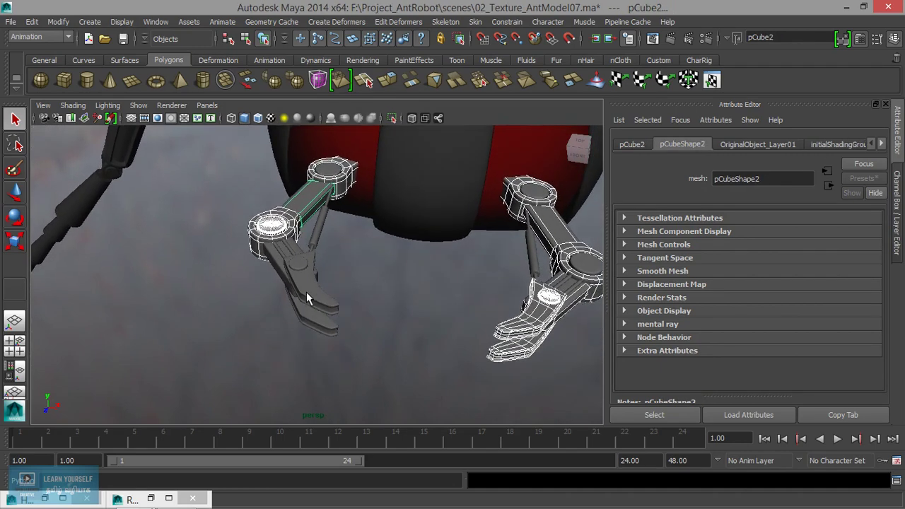
pyautogui.keyDown('shift'); pyautogui.click(312, 306); pyautogui.keyUp('shift')
pyautogui.keyDown('alt'); pyautogui.moveTo(311, 305); pyautogui.dragTo(316, 311); pyautogui.keyUp('alt')
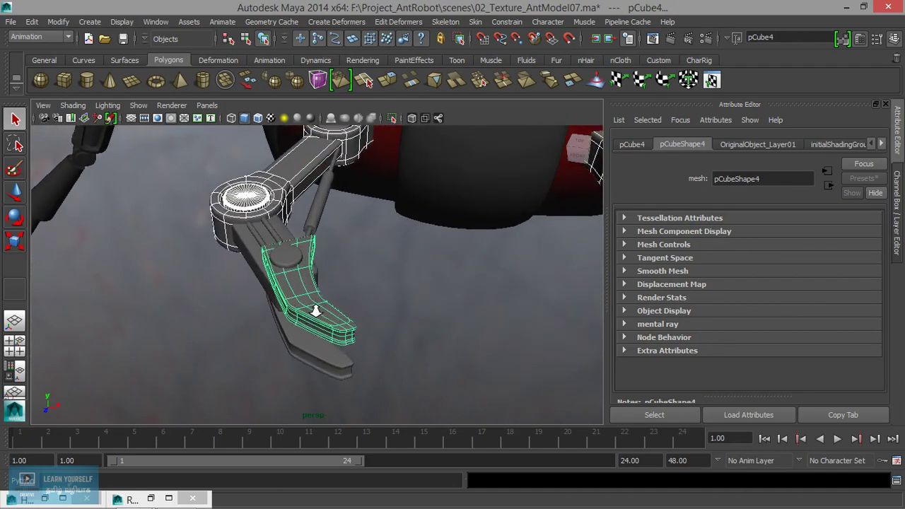
pyautogui.click(312, 353)
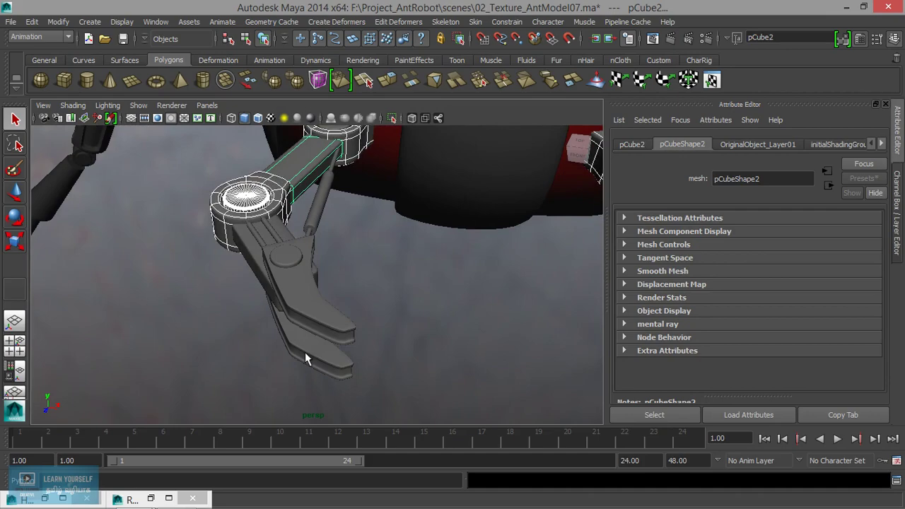
pyautogui.keyDown('shift'); pyautogui.click(338, 325); pyautogui.keyUp('shift')
pyautogui.keyDown('alt'); pyautogui.moveTo(338, 325); pyautogui.dragTo(314, 332); pyautogui.keyUp('alt')
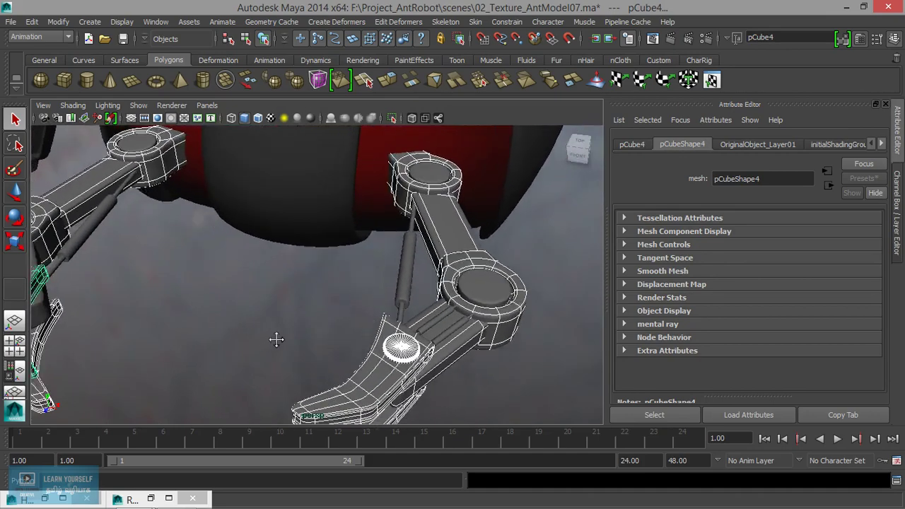
# Step: Deselect the small round disc and elbow housing, then inspect elbow cylinder pCylinder3 up close
pyautogui.keyDown('shift'); pyautogui.click(438, 329); pyautogui.keyUp('shift')
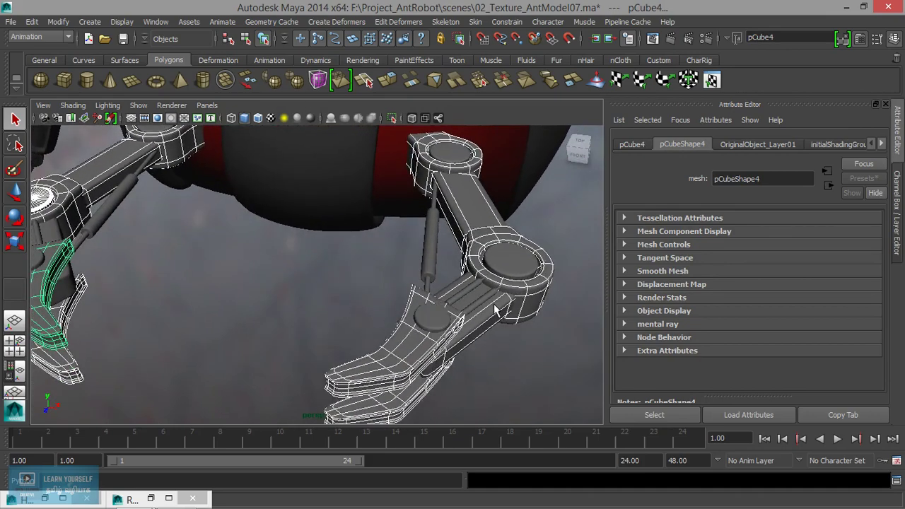
pyautogui.keyDown('alt'); pyautogui.moveTo(497, 309); pyautogui.dragTo(433, 313, button='right'); pyautogui.keyUp('alt')
pyautogui.keyDown('alt'); pyautogui.moveTo(433, 313); pyautogui.dragTo(260, 286); pyautogui.keyUp('alt')
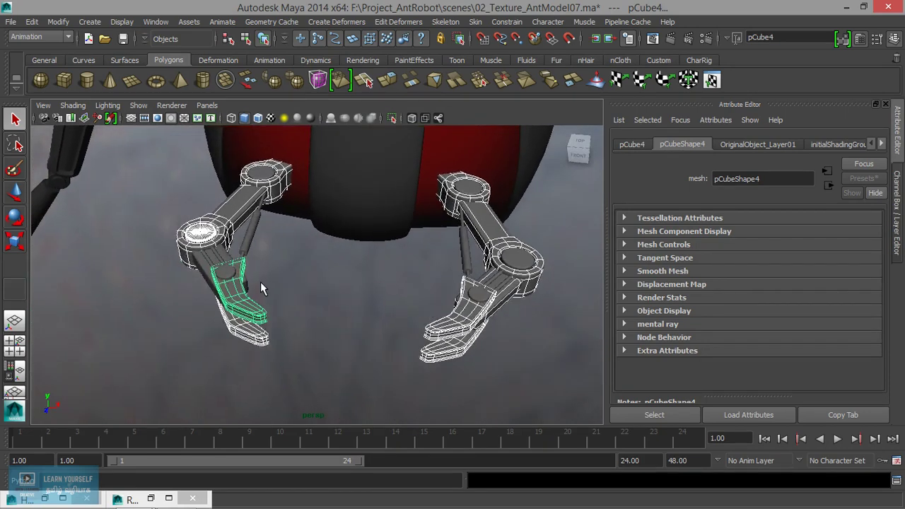
pyautogui.keyDown('shift'); pyautogui.click(203, 235); pyautogui.keyUp('shift')
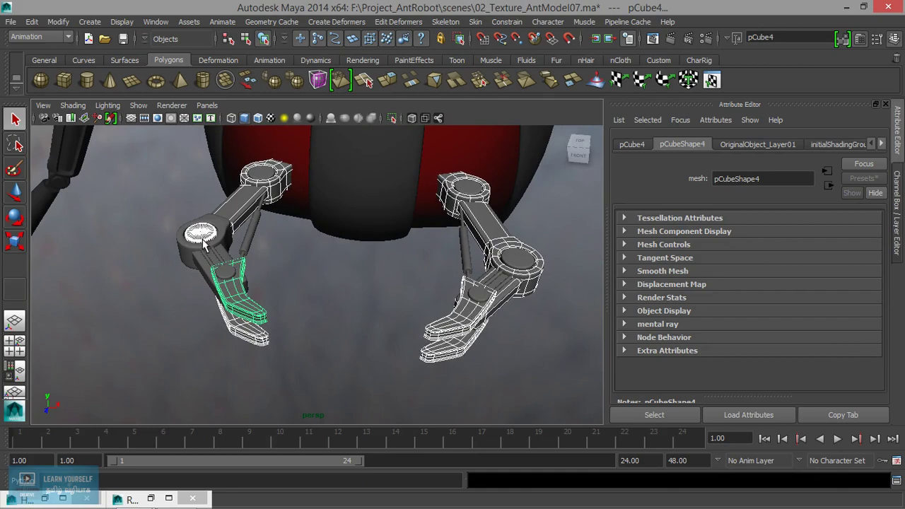
pyautogui.keyDown('shift'); pyautogui.click(208, 232); pyautogui.keyUp('shift')
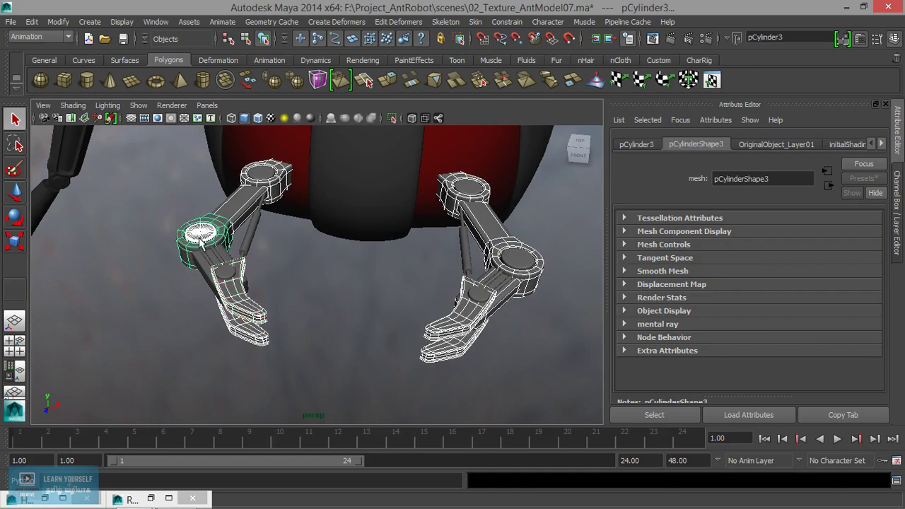
pyautogui.keyDown('alt'); pyautogui.moveTo(200, 242); pyautogui.dragTo(236, 250, button='right'); pyautogui.keyUp('alt')
pyautogui.keyDown('alt'); pyautogui.moveTo(236, 251); pyautogui.dragTo(293, 276); pyautogui.keyUp('alt')
pyautogui.keyDown('alt'); pyautogui.moveTo(292, 277); pyautogui.dragTo(269, 264, button='middle'); pyautogui.keyUp('alt')
pyautogui.keyDown('alt'); pyautogui.moveTo(269, 264); pyautogui.dragTo(286, 305, button='right'); pyautogui.keyUp('alt')
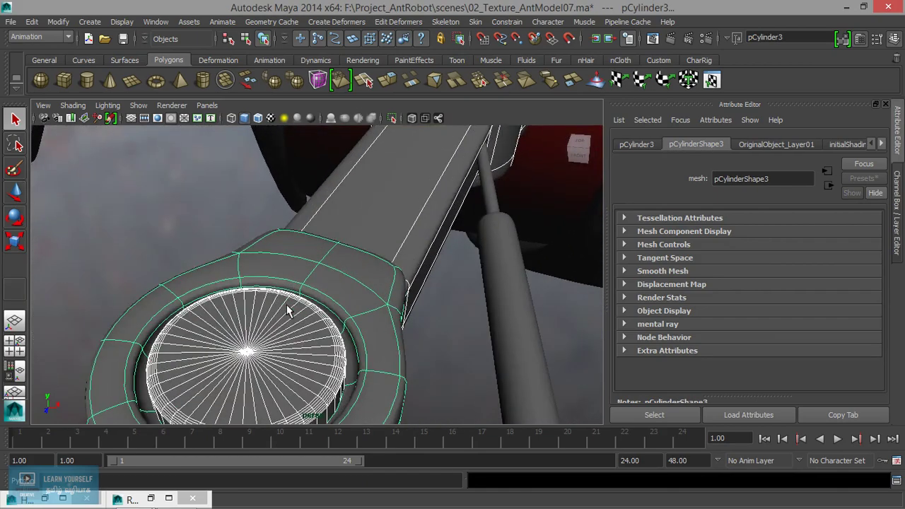
pyautogui.scroll(-1, 274, 332)
pyautogui.scroll(-3, 273, 332)
pyautogui.scroll(-2, 274, 332)
pyautogui.scroll(2, 274, 332)
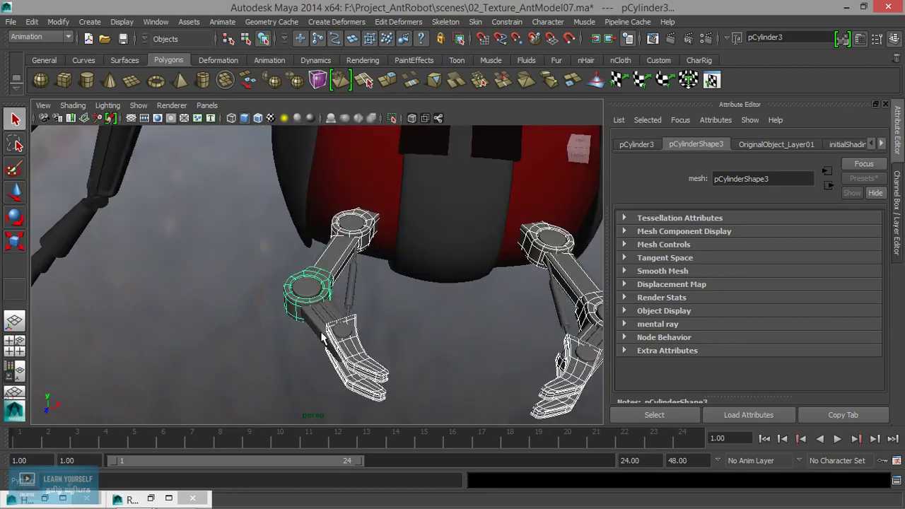
pyautogui.keyDown('alt'); pyautogui.moveTo(322, 339); pyautogui.dragTo(292, 334); pyautogui.keyUp('alt')
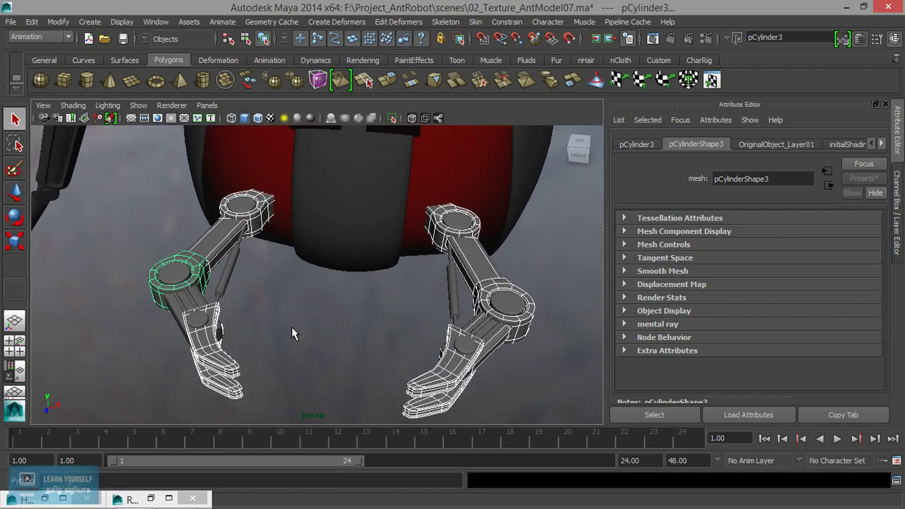
# Step: Reselect the left leg's elbow cylinder, add arm piece pCube3, and zoom out to both legs
pyautogui.click(178, 311)
pyautogui.click(172, 317)
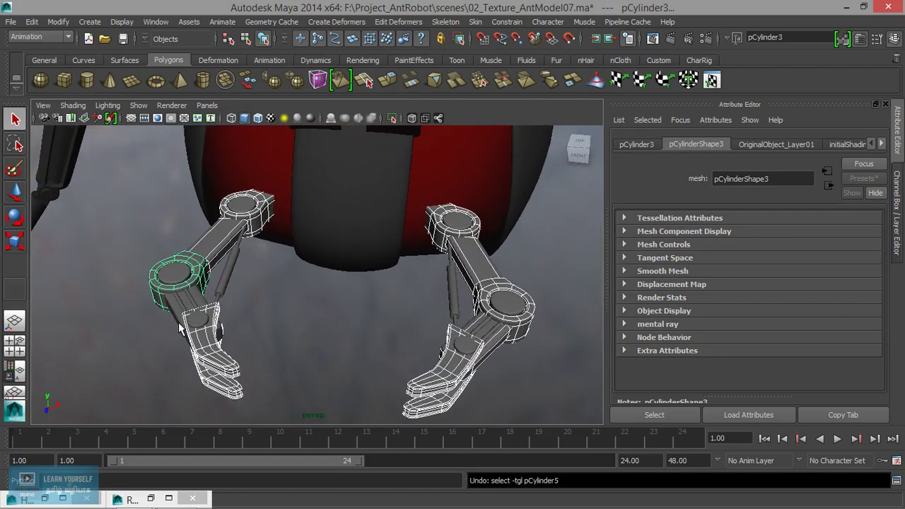
pyautogui.scroll(2, 202, 323)
pyautogui.scroll(2, 205, 311)
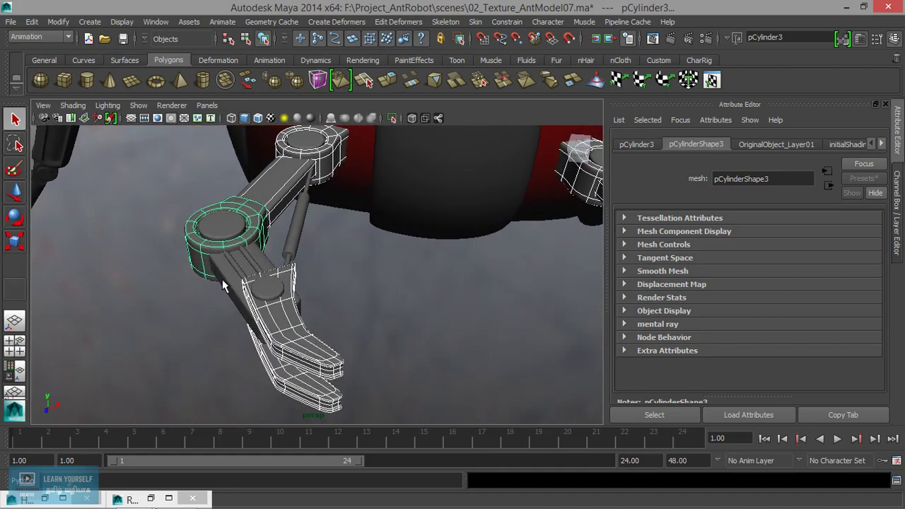
pyautogui.click(222, 285)
pyautogui.keyDown('alt'); pyautogui.moveTo(224, 288); pyautogui.dragTo(242, 307, button='middle'); pyautogui.keyUp('alt')
pyautogui.scroll(2, 241, 306)
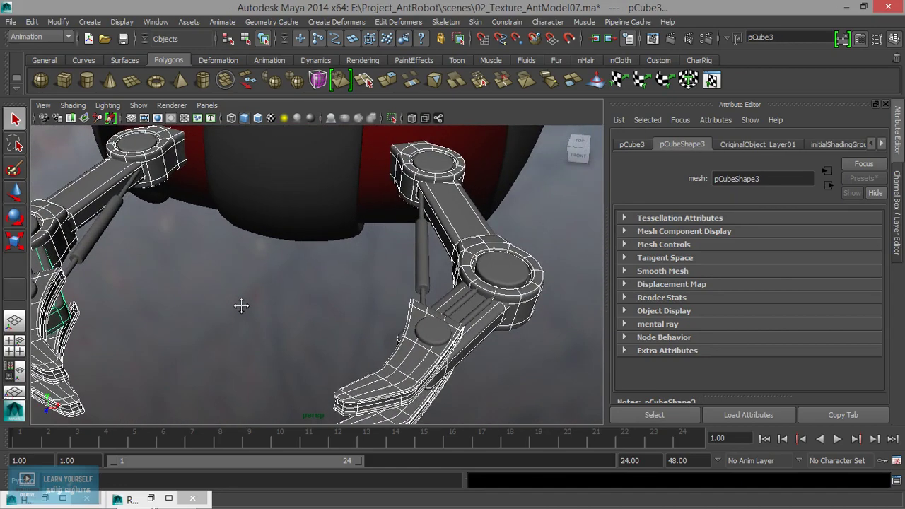
pyautogui.keyDown('alt'); pyautogui.moveTo(300, 305); pyautogui.dragTo(259, 306, button='right'); pyautogui.keyUp('alt')
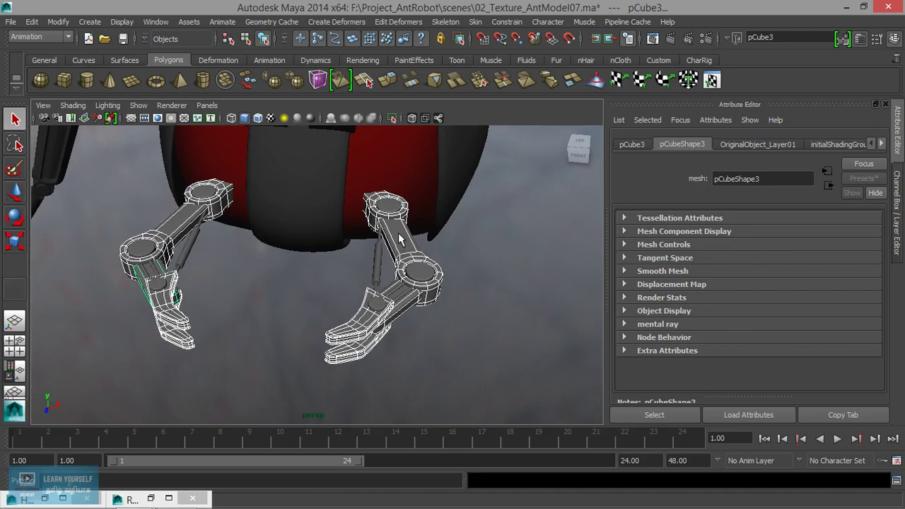
pyautogui.moveTo(400, 239); pyautogui.dragTo(405, 476, button='right')
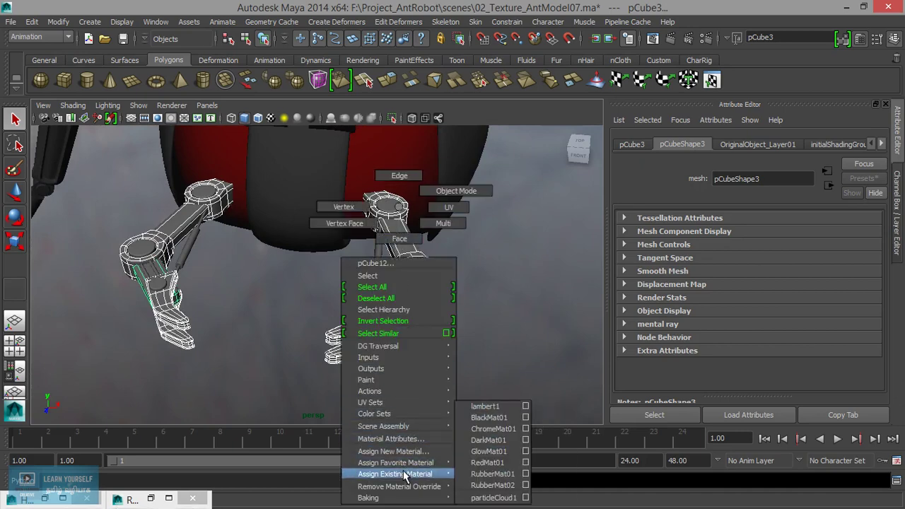
# Step: Assign BlackMat01 to the selected leg pieces and inspect the darkened claws from several angles
pyautogui.click(493, 418)
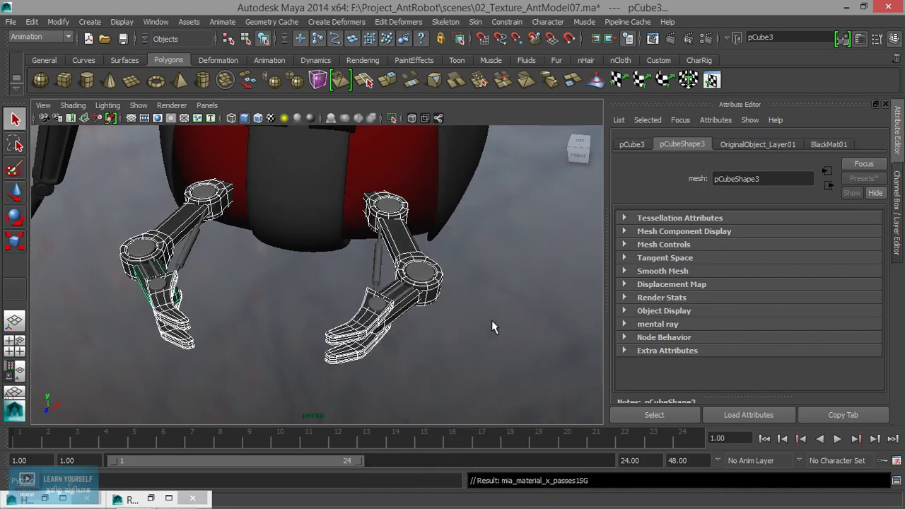
pyautogui.click(483, 322)
pyautogui.moveTo(482, 322)
pyautogui.keyDown('alt'); pyautogui.mouseDown(button='right')
pyautogui.moveTo(420, 329)
pyautogui.moveTo(426, 333)
pyautogui.mouseUp(button='right'); pyautogui.keyUp('alt')
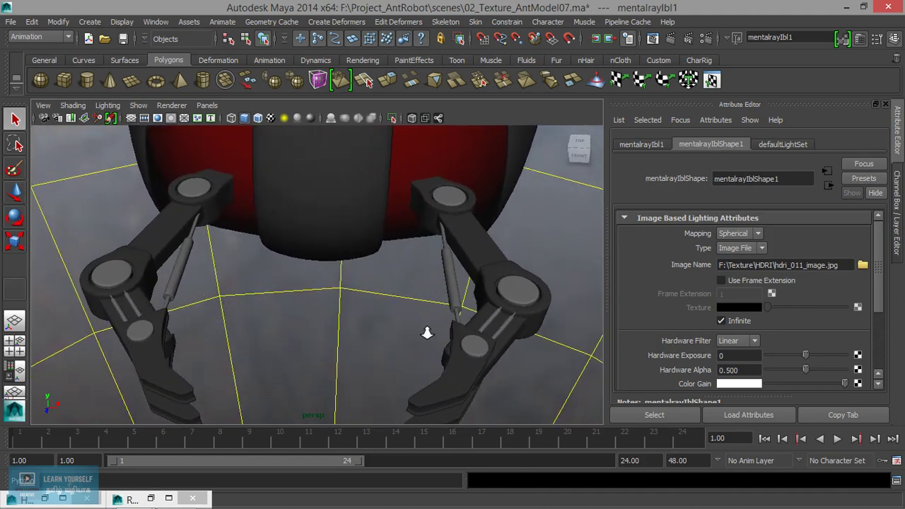
pyautogui.click(136, 333)
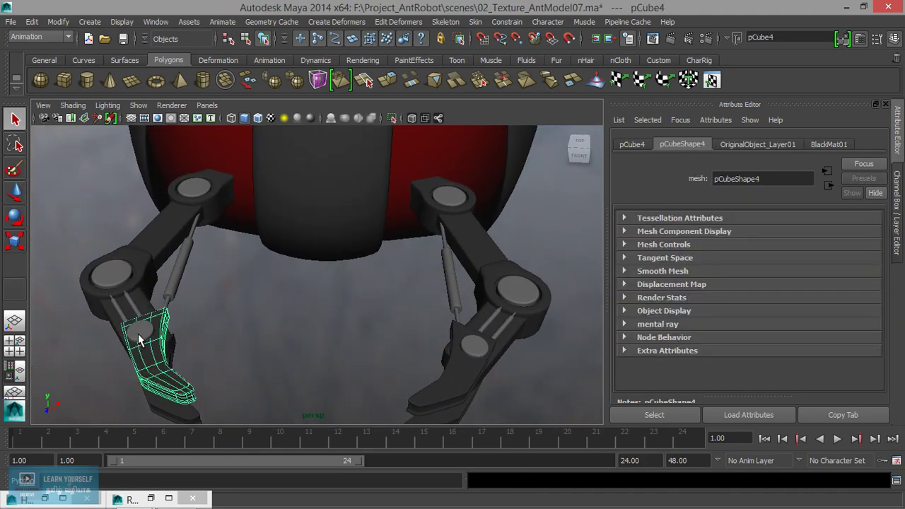
pyautogui.keyDown('alt'); pyautogui.moveTo(137, 334); pyautogui.dragTo(160, 338, button='right'); pyautogui.keyUp('alt')
pyautogui.press('f')
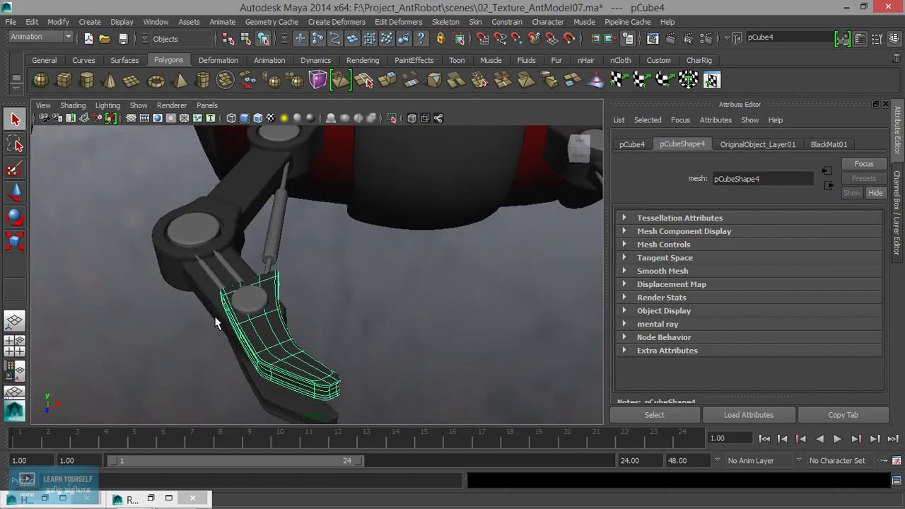
pyautogui.click(247, 303)
pyautogui.moveTo(248, 302)
pyautogui.keyDown('alt'); pyautogui.mouseDown()
pyautogui.moveTo(311, 327)
pyautogui.moveTo(313, 339)
pyautogui.moveTo(283, 262)
pyautogui.mouseUp(); pyautogui.keyUp('alt')
pyautogui.moveTo(283, 262)
pyautogui.keyDown('alt'); pyautogui.mouseDown(button='right')
pyautogui.moveTo(370, 325)
pyautogui.moveTo(354, 306)
pyautogui.mouseUp(button='right'); pyautogui.keyUp('alt')
pyautogui.keyDown('alt'); pyautogui.moveTo(353, 307); pyautogui.dragTo(345, 285, button='middle'); pyautogui.keyUp('alt')
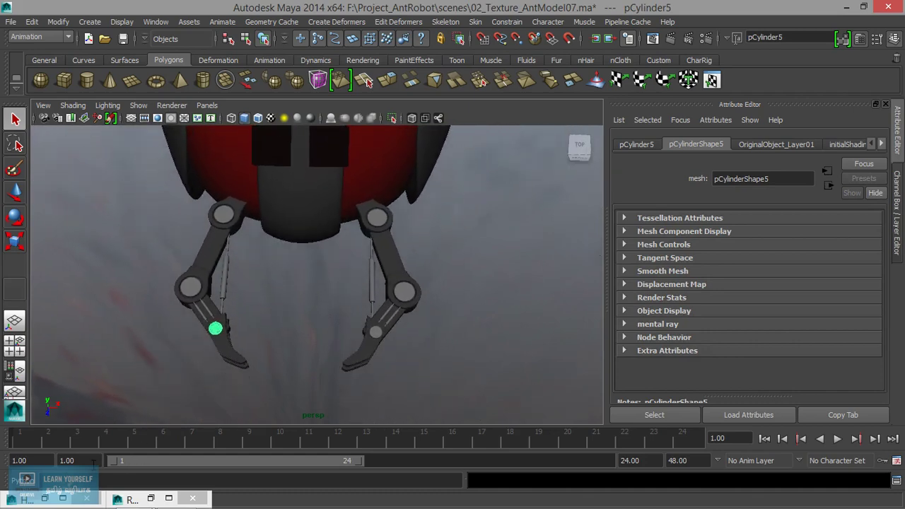
# Step: Select all objects using BlackMat01 from its Hypershade swatch, then minimize the Hypershade
pyautogui.click(45, 498)
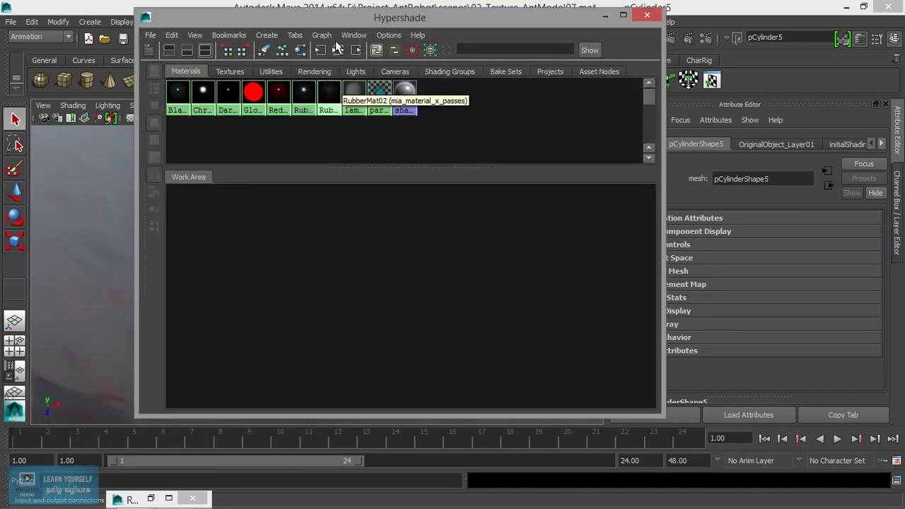
pyautogui.moveTo(287, 16); pyautogui.dragTo(455, 15)
pyautogui.rightClick(345, 89)
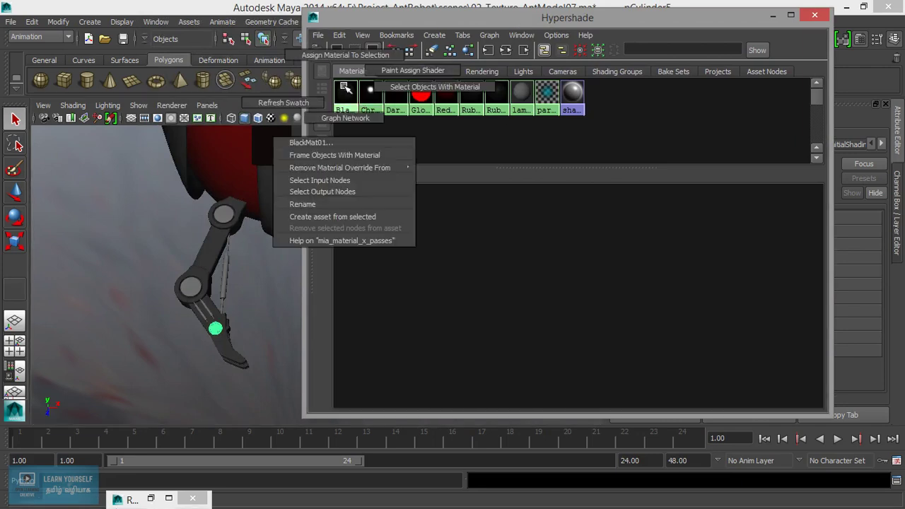
pyautogui.click(405, 91)
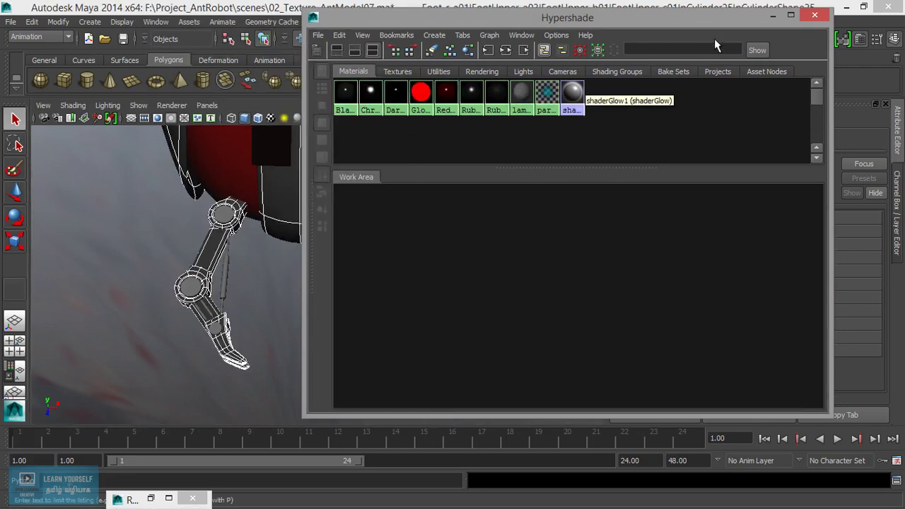
pyautogui.click(770, 16)
# Step: Orbit and zoom onto a front leg and select its upper-left joint ring
pyautogui.moveTo(413, 293)
pyautogui.keyDown('alt'); pyautogui.mouseDown()
pyautogui.moveTo(394, 282)
pyautogui.moveTo(375, 288)
pyautogui.moveTo(388, 299)
pyautogui.moveTo(371, 338)
pyautogui.mouseUp(); pyautogui.keyUp('alt')
pyautogui.press('[')
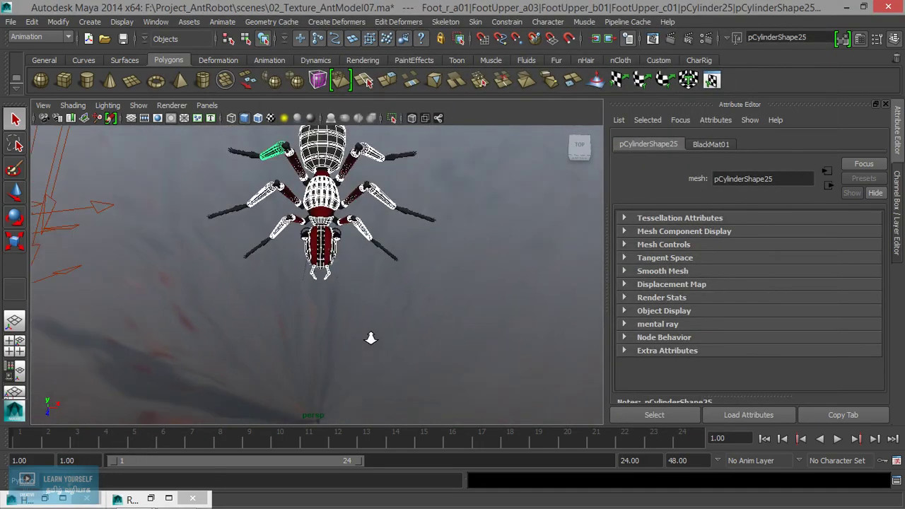
pyautogui.press('[')
pyautogui.press(']')
pyautogui.press(']')
pyautogui.scroll(2, 346, 331)
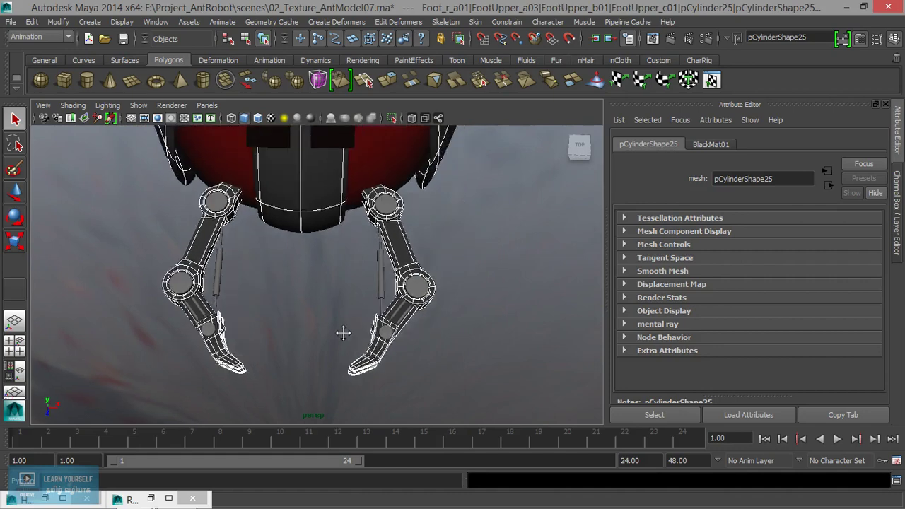
pyautogui.scroll(2, 335, 327)
pyautogui.scroll(2, 354, 329)
pyautogui.scroll(2, 353, 330)
pyautogui.click(188, 211)
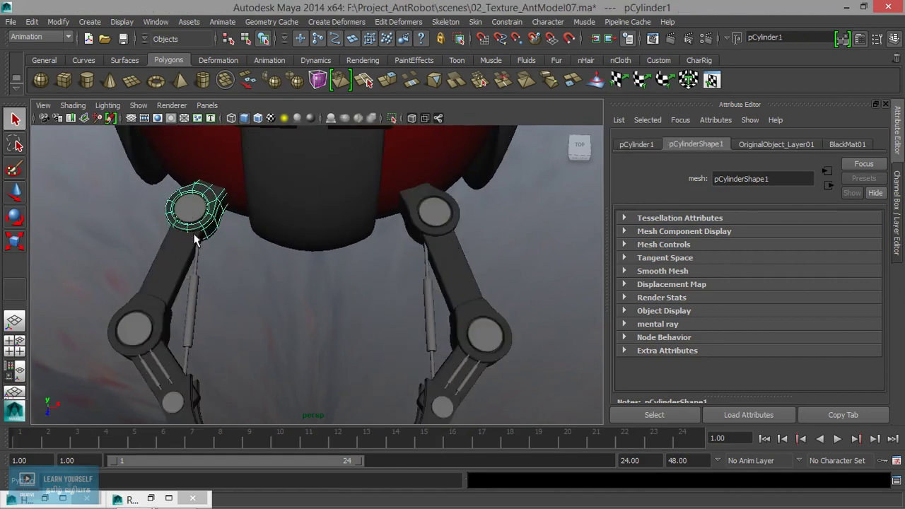
pyautogui.scroll(1, 189, 212)
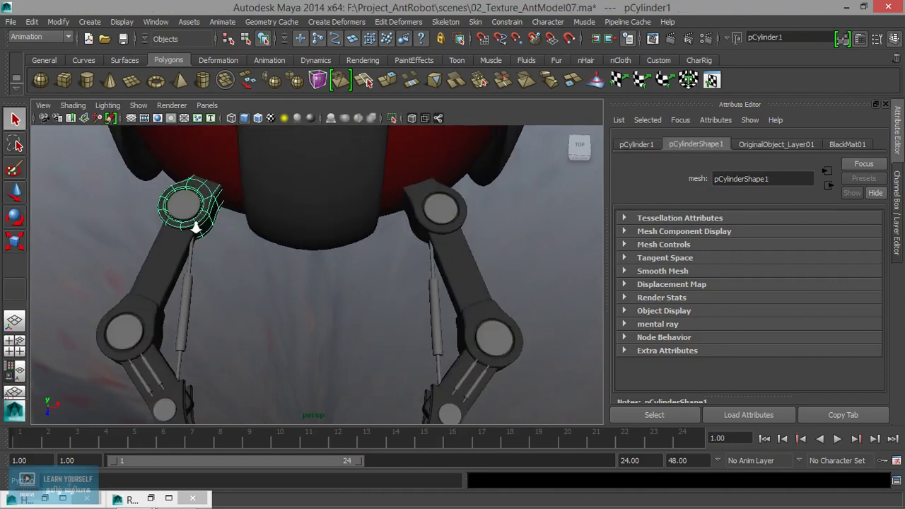
pyautogui.scroll(1, 208, 228)
pyautogui.scroll(2, 226, 216)
# Step: Select the joint's inner and lower discs, then add the piston rod and two small rods
pyautogui.click(226, 214)
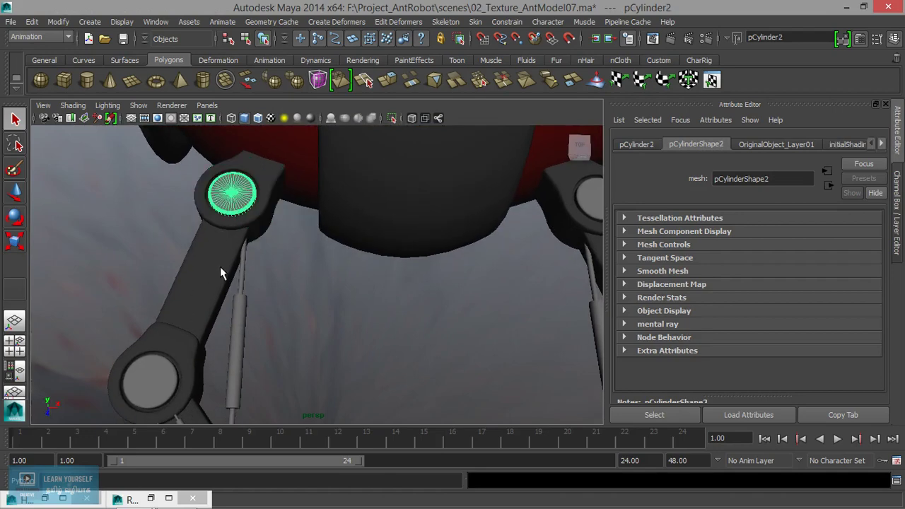
pyautogui.click(153, 382)
pyautogui.keyDown('alt'); pyautogui.moveTo(153, 382); pyautogui.dragTo(207, 366); pyautogui.keyUp('alt')
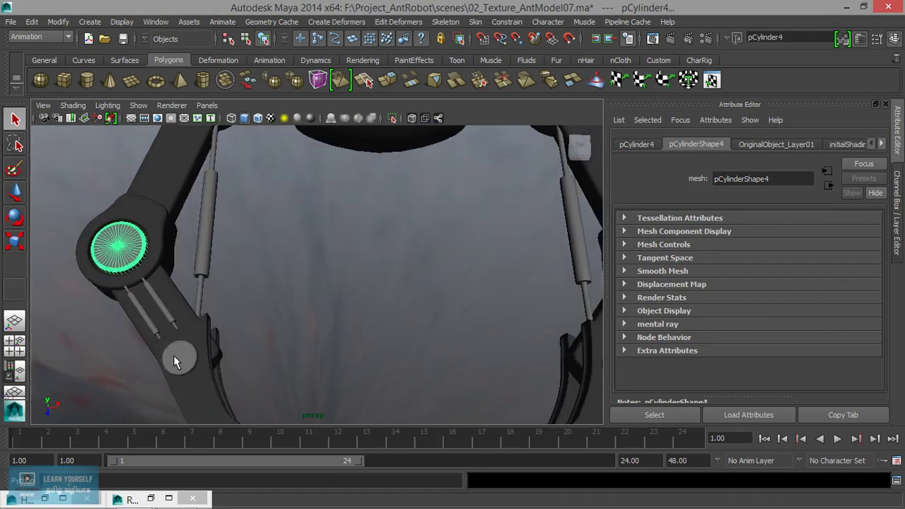
pyautogui.keyDown('shift'); pyautogui.click(175, 362); pyautogui.keyUp('shift')
pyautogui.keyDown('shift'); pyautogui.click(209, 255); pyautogui.keyUp('shift')
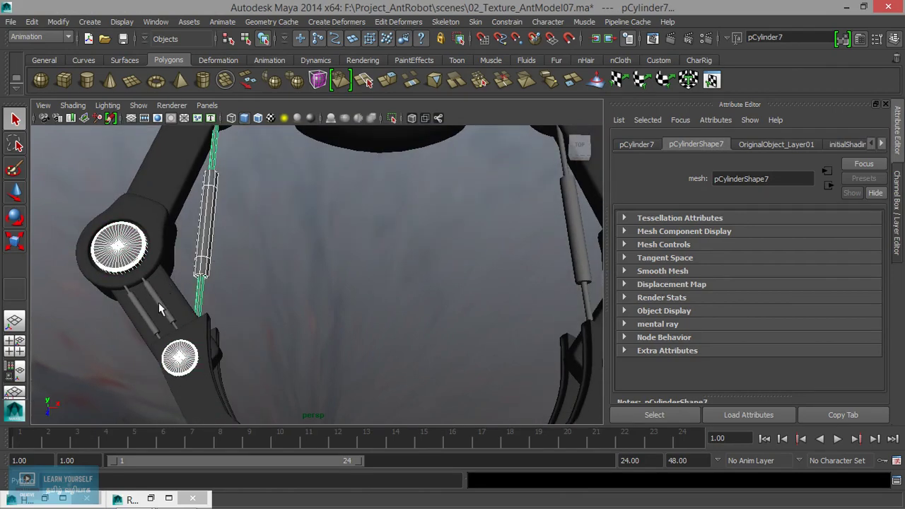
pyautogui.keyDown('shift'); pyautogui.click(152, 327); pyautogui.keyUp('shift')
pyautogui.keyDown('shift'); pyautogui.click(162, 307); pyautogui.keyUp('shift')
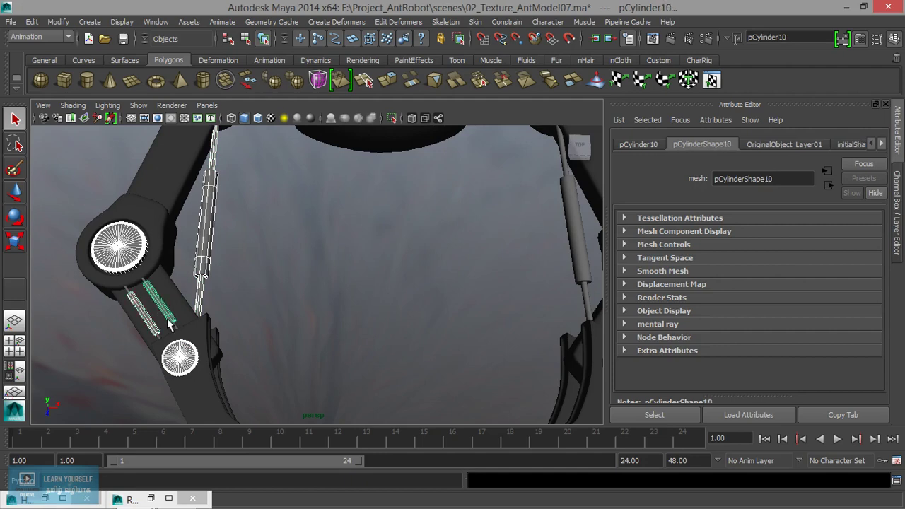
pyautogui.scroll(2, 152, 320)
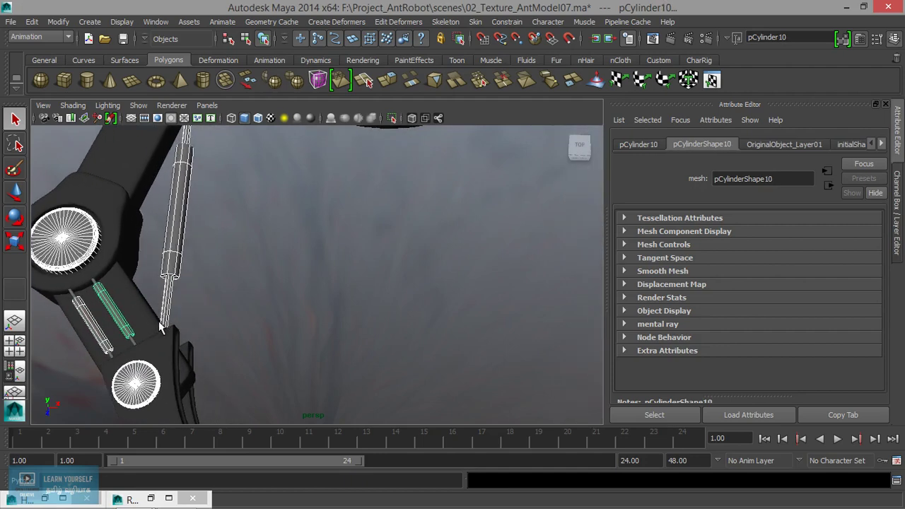
pyautogui.moveTo(119, 332)
pyautogui.keyDown('alt'); pyautogui.mouseDown()
pyautogui.moveTo(172, 318)
pyautogui.moveTo(154, 325)
pyautogui.mouseUp(); pyautogui.keyUp('alt')
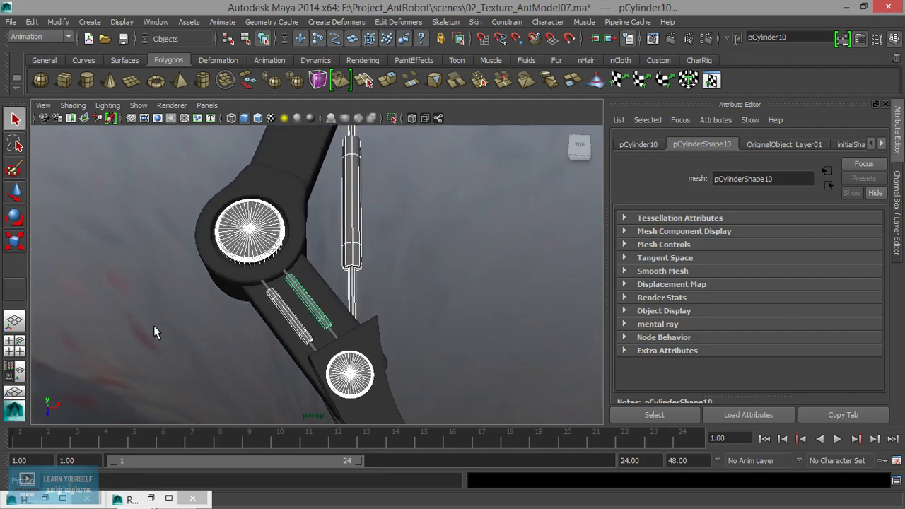
# Step: Reselect just the two small rods, leaving the arm housing out, and frame them
pyautogui.click(282, 346)
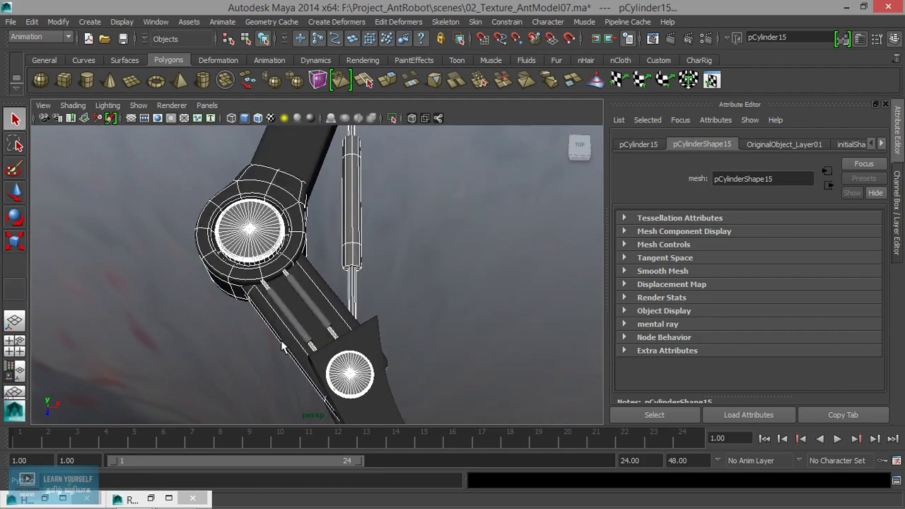
pyautogui.click(301, 313)
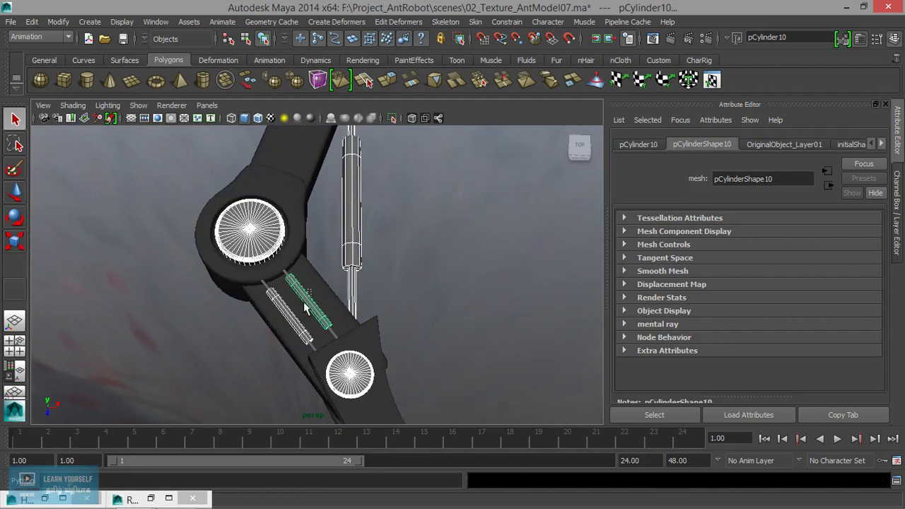
pyautogui.keyDown('shift'); pyautogui.click(294, 323); pyautogui.keyUp('shift')
pyautogui.keyDown('shift'); pyautogui.click(321, 306); pyautogui.keyUp('shift')
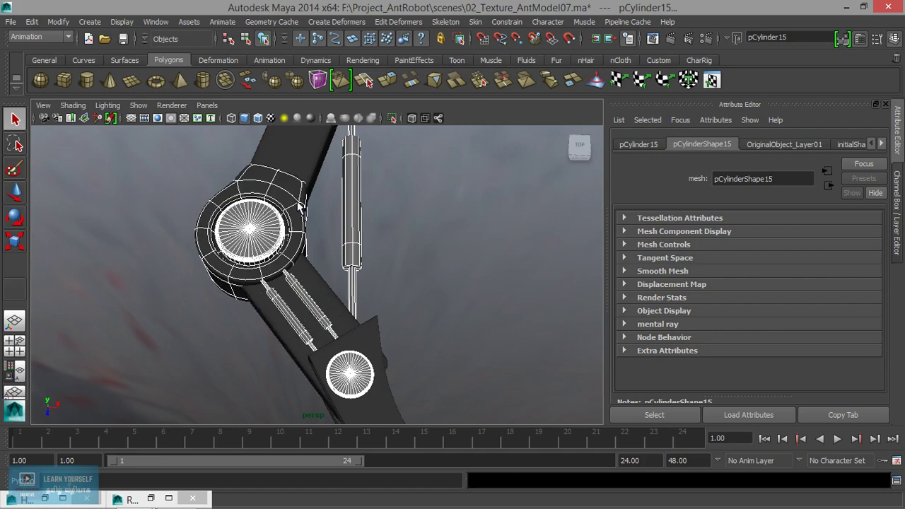
pyautogui.keyDown('shift'); pyautogui.click(316, 278); pyautogui.keyUp('shift')
pyautogui.keyDown('alt'); pyautogui.moveTo(378, 386); pyautogui.dragTo(383, 349, button='middle'); pyautogui.keyUp('alt')
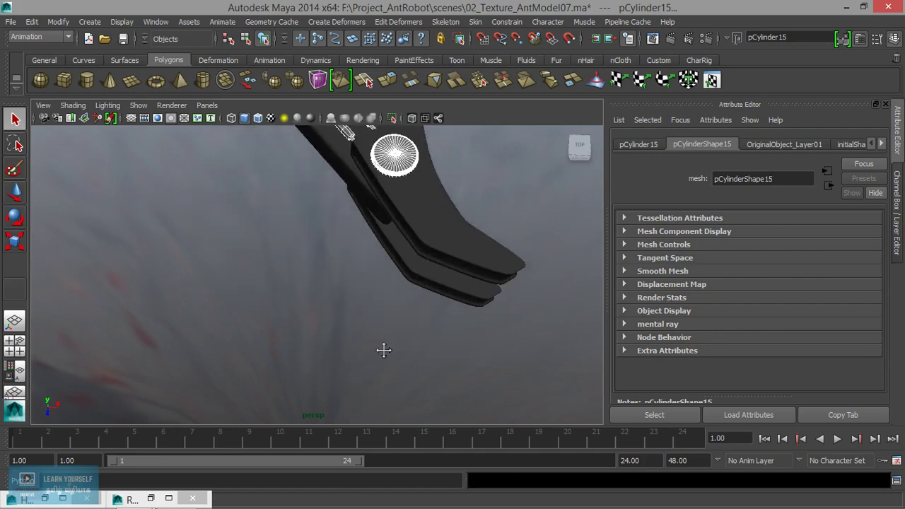
pyautogui.keyDown('alt'); pyautogui.moveTo(377, 346); pyautogui.dragTo(437, 189); pyautogui.keyUp('alt')
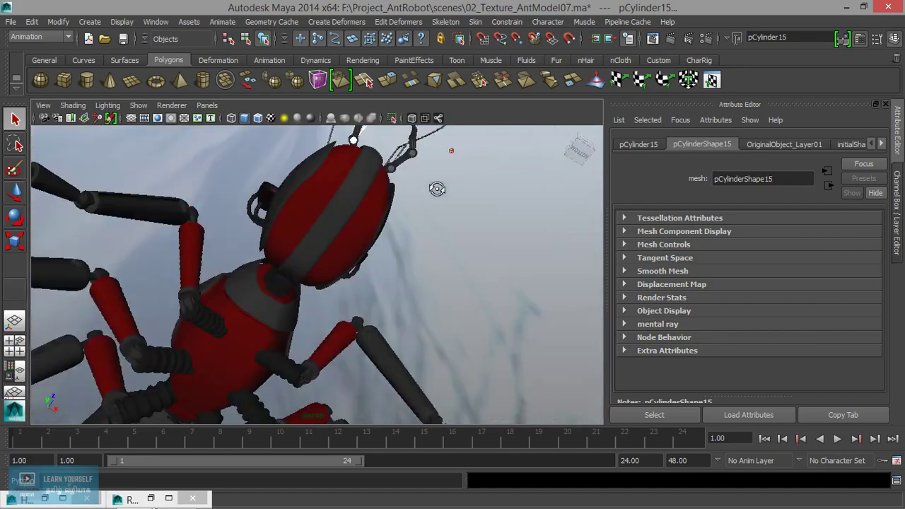
pyautogui.press('f')
pyautogui.moveTo(420, 207)
pyautogui.keyDown('alt'); pyautogui.mouseDown()
pyautogui.moveTo(334, 264)
pyautogui.moveTo(384, 283)
pyautogui.moveTo(398, 344)
pyautogui.moveTo(269, 304)
pyautogui.moveTo(142, 297)
pyautogui.mouseUp(); pyautogui.keyUp('alt')
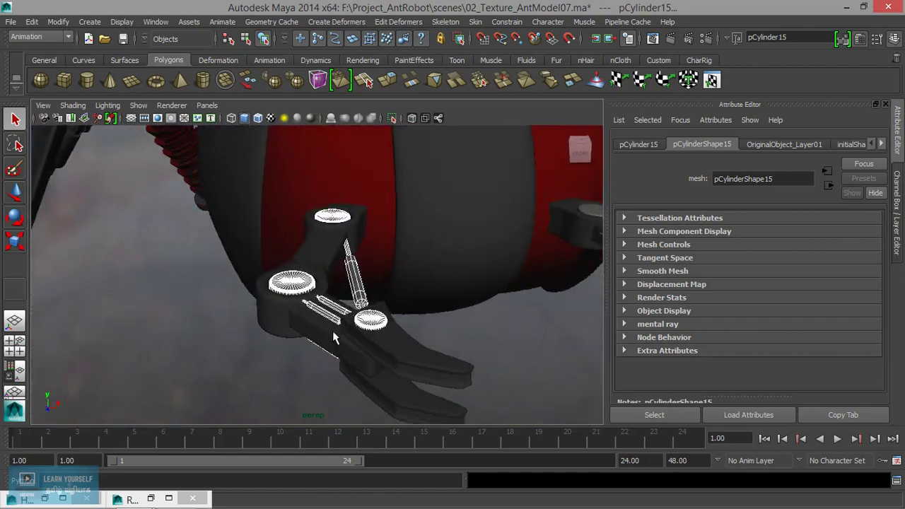
# Step: Select the large joint disc and add the upper disc, undoing an accidental top-pin pick
pyautogui.moveTo(142, 297)
pyautogui.keyDown('alt'); pyautogui.mouseDown(button='middle')
pyautogui.moveTo(98, 297)
pyautogui.moveTo(128, 276)
pyautogui.mouseUp(button='middle'); pyautogui.keyUp('alt')
pyautogui.moveTo(128, 277)
pyautogui.keyDown('alt'); pyautogui.mouseDown()
pyautogui.moveTo(247, 314)
pyautogui.moveTo(249, 334)
pyautogui.moveTo(381, 359)
pyautogui.mouseUp(); pyautogui.keyUp('alt')
pyautogui.click(381, 360)
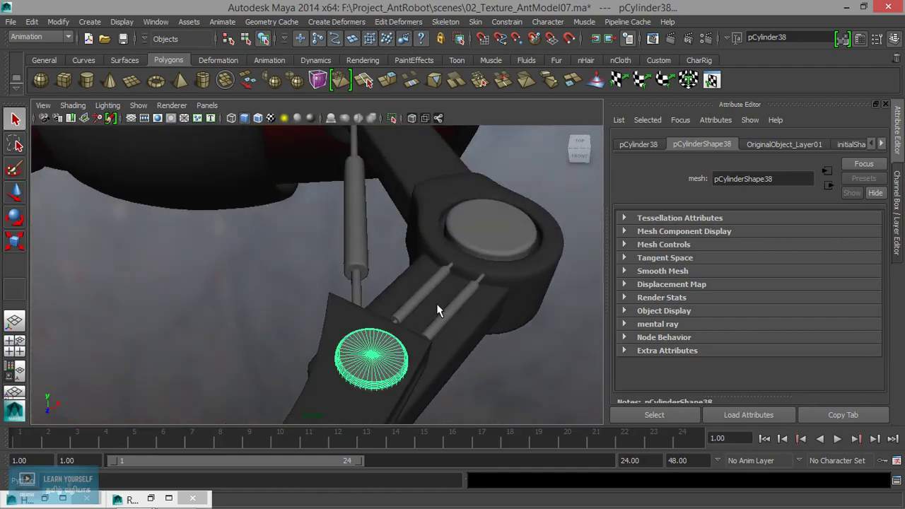
pyautogui.click(491, 230)
pyautogui.keyDown('alt'); pyautogui.moveTo(443, 288); pyautogui.dragTo(404, 325); pyautogui.keyUp('alt')
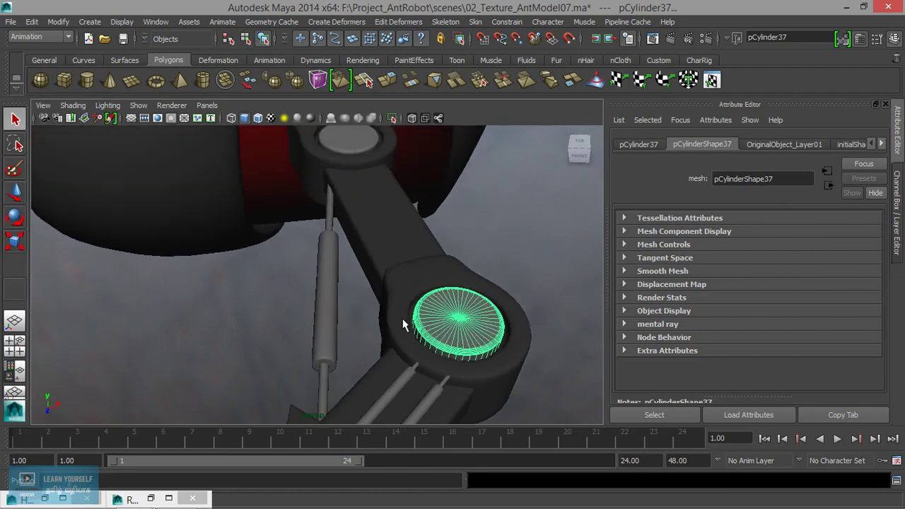
pyautogui.keyDown('shift'); pyautogui.click(357, 147); pyautogui.keyUp('shift')
pyautogui.keyDown('alt'); pyautogui.moveTo(358, 147); pyautogui.dragTo(312, 254); pyautogui.keyUp('alt')
pyautogui.hotkey('ctrl', 'z')
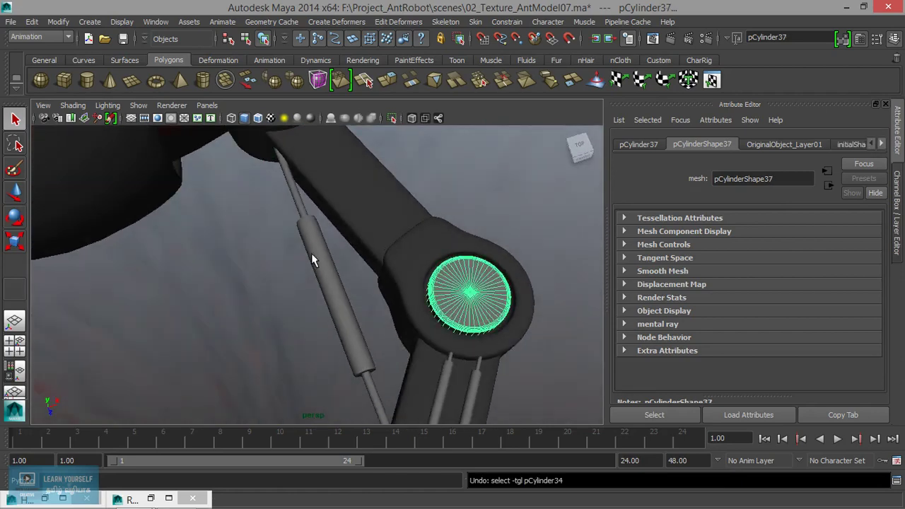
pyautogui.keyDown('alt'); pyautogui.moveTo(312, 256); pyautogui.dragTo(367, 348, button='middle'); pyautogui.keyUp('alt')
pyautogui.keyDown('shift'); pyautogui.click(336, 160); pyautogui.keyUp('shift')
pyautogui.keyDown('alt'); pyautogui.moveTo(360, 306); pyautogui.dragTo(401, 283); pyautogui.keyUp('alt')
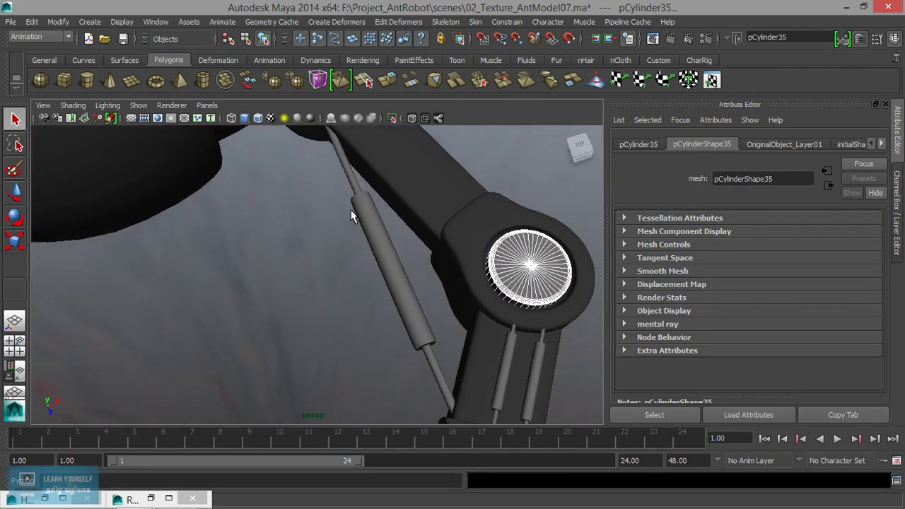
# Step: Select both piston rods on the legs and assign them ChromeMat01
pyautogui.keyDown('shift'); pyautogui.click(439, 309); pyautogui.keyUp('shift')
pyautogui.keyDown('alt'); pyautogui.moveTo(440, 309); pyautogui.dragTo(329, 287, button='middle'); pyautogui.keyUp('alt')
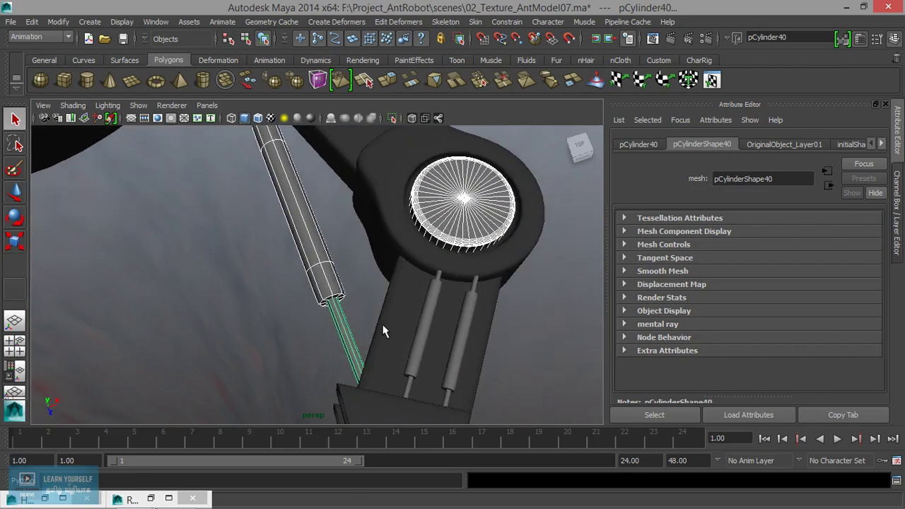
pyautogui.moveTo(473, 355)
pyautogui.keyDown('shift'); pyautogui.mouseDown()
pyautogui.moveTo(410, 232)
pyautogui.moveTo(353, 292)
pyautogui.moveTo(294, 326)
pyautogui.moveTo(323, 370)
pyautogui.moveTo(292, 342)
pyautogui.mouseUp(); pyautogui.keyUp('shift')
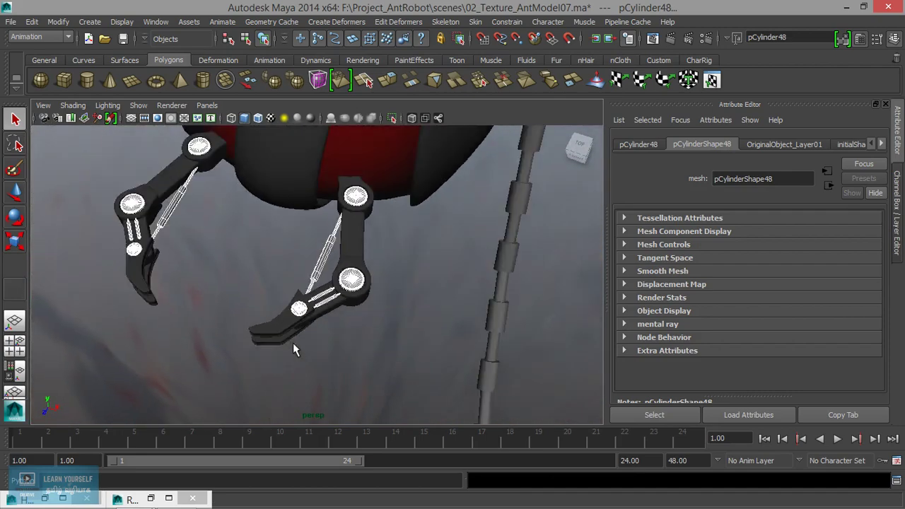
pyautogui.keyDown('alt'); pyautogui.moveTo(292, 342); pyautogui.dragTo(323, 336, button='middle'); pyautogui.keyUp('alt')
pyautogui.moveTo(323, 336)
pyautogui.keyDown('alt'); pyautogui.mouseDown(button='right')
pyautogui.moveTo(346, 281)
pyautogui.moveTo(348, 475)
pyautogui.mouseUp(button='right'); pyautogui.keyUp('alt')
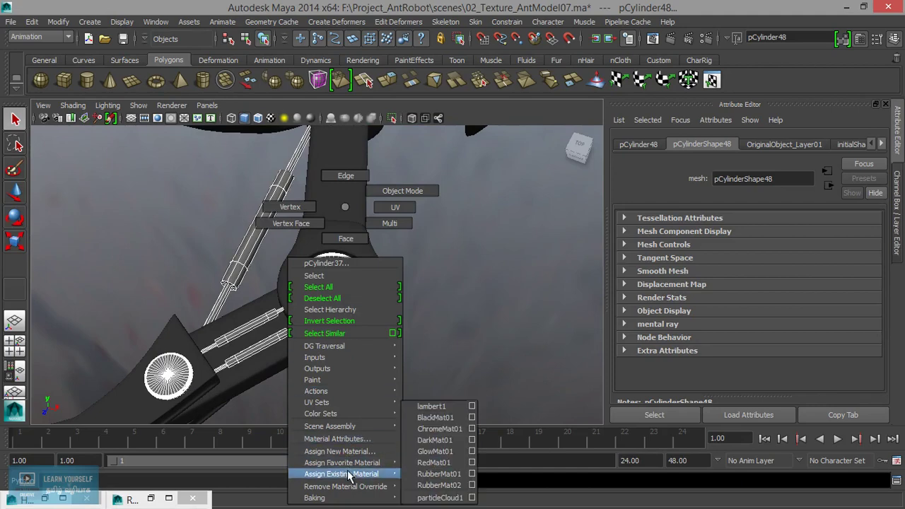
pyautogui.moveTo(410, 478); pyautogui.dragTo(454, 428, button='right')
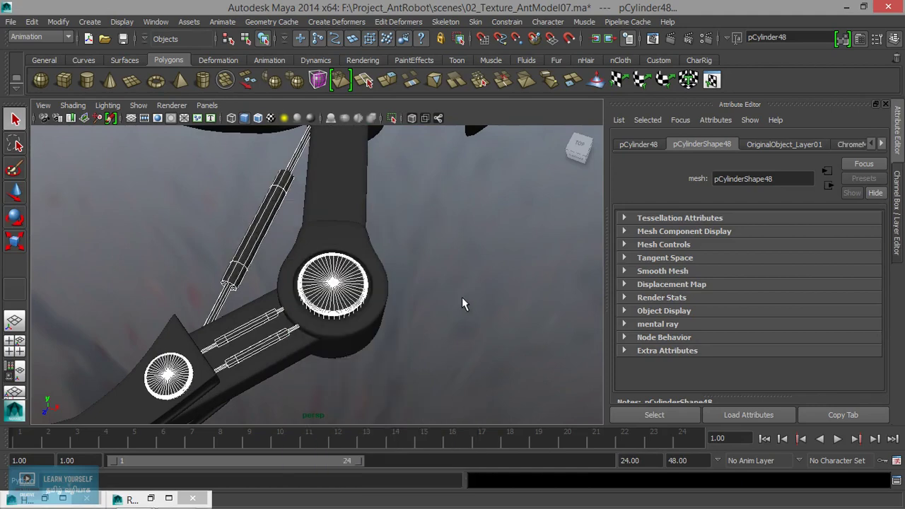
pyautogui.click(462, 297)
pyautogui.moveTo(423, 363)
pyautogui.keyDown('alt'); pyautogui.mouseDown()
pyautogui.moveTo(302, 303)
pyautogui.moveTo(460, 237)
pyautogui.moveTo(418, 262)
pyautogui.moveTo(384, 253)
pyautogui.moveTo(365, 263)
pyautogui.moveTo(396, 233)
pyautogui.mouseUp(); pyautogui.keyUp('alt')
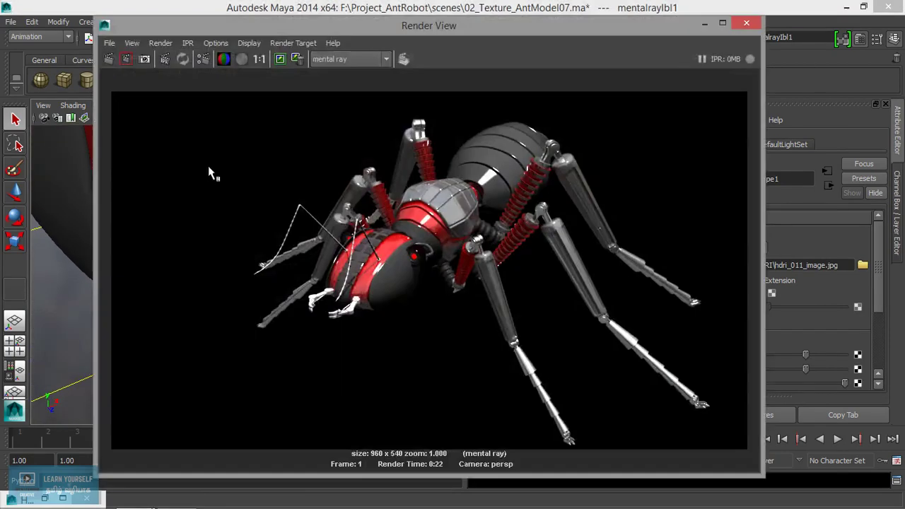
# Step: Re-render the claw-leg close-up in mental ray to check the chrome rods, then minimize the Render View
pyautogui.click(108, 58)
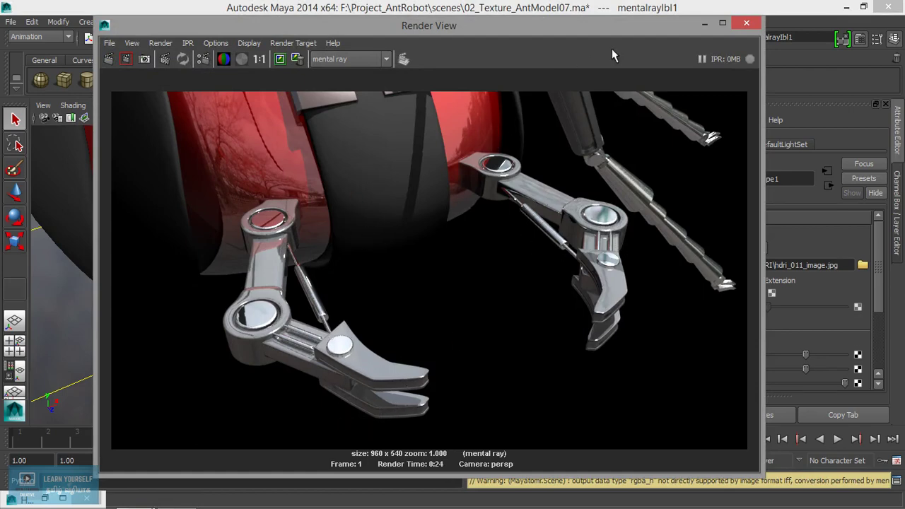
pyautogui.click(704, 23)
pyautogui.moveTo(430, 318)
pyautogui.keyDown('alt'); pyautogui.mouseDown()
pyautogui.moveTo(261, 324)
pyautogui.moveTo(298, 301)
pyautogui.moveTo(273, 256)
pyautogui.mouseUp(); pyautogui.keyUp('alt')
# Step: Select both antenna rods and assign them the existing RubberMat01 material
pyautogui.click(274, 257)
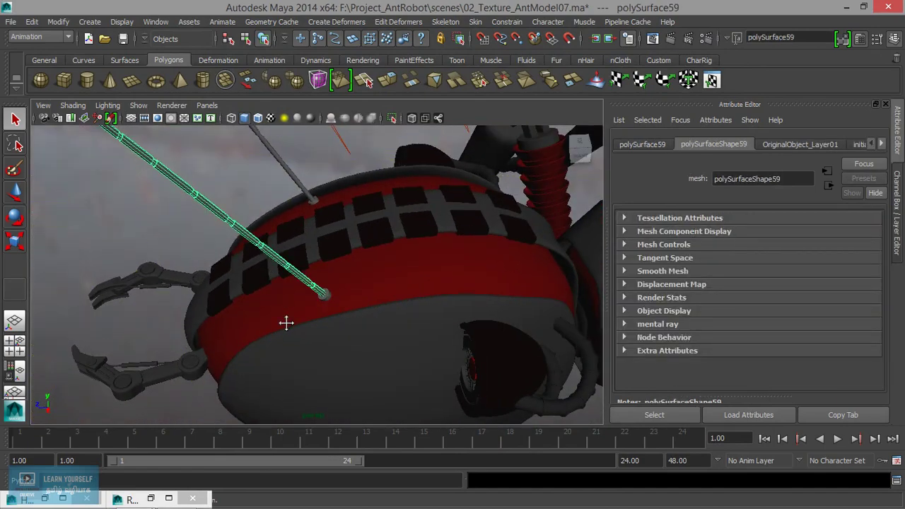
pyautogui.keyDown('alt'); pyautogui.moveTo(287, 319); pyautogui.dragTo(374, 403, button='middle'); pyautogui.keyUp('alt')
pyautogui.keyDown('alt'); pyautogui.moveTo(374, 404); pyautogui.dragTo(353, 265); pyautogui.keyUp('alt')
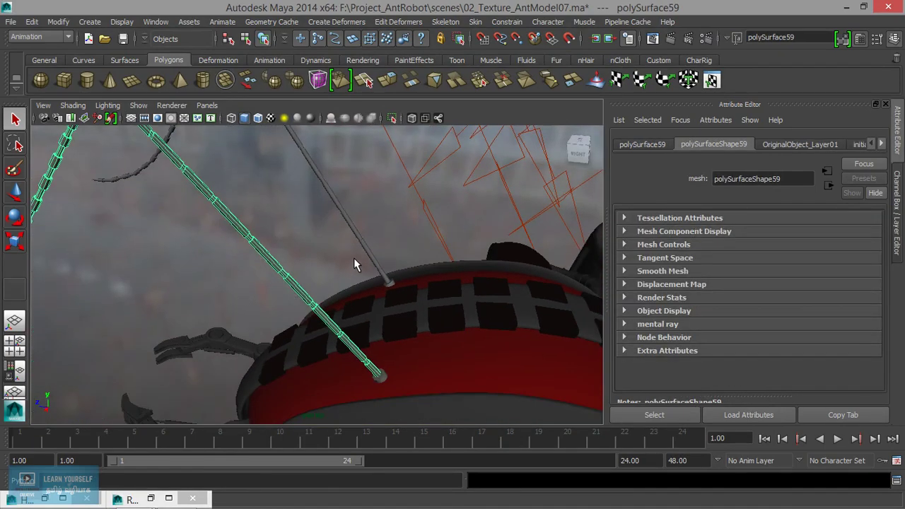
pyautogui.click(365, 251)
pyautogui.keyDown('alt'); pyautogui.moveTo(345, 295); pyautogui.dragTo(305, 291); pyautogui.keyUp('alt')
pyautogui.rightClick(304, 206)
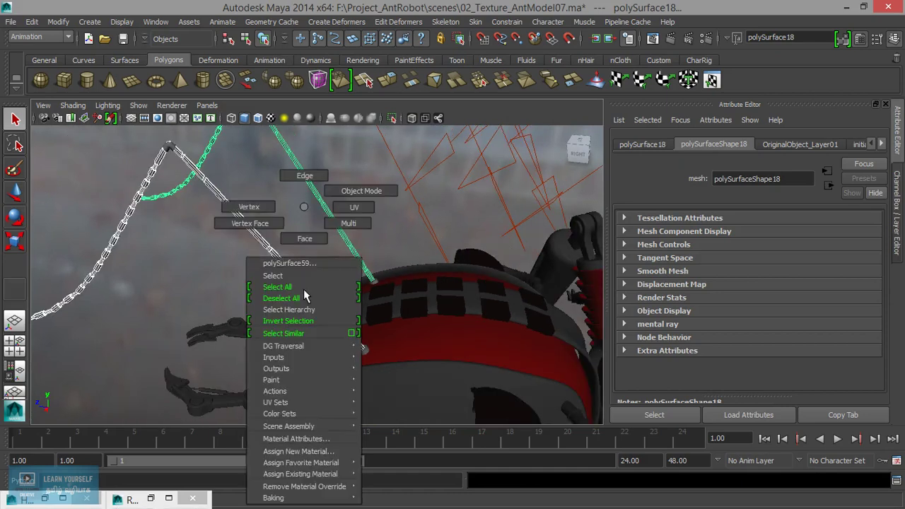
pyautogui.moveTo(300, 474)
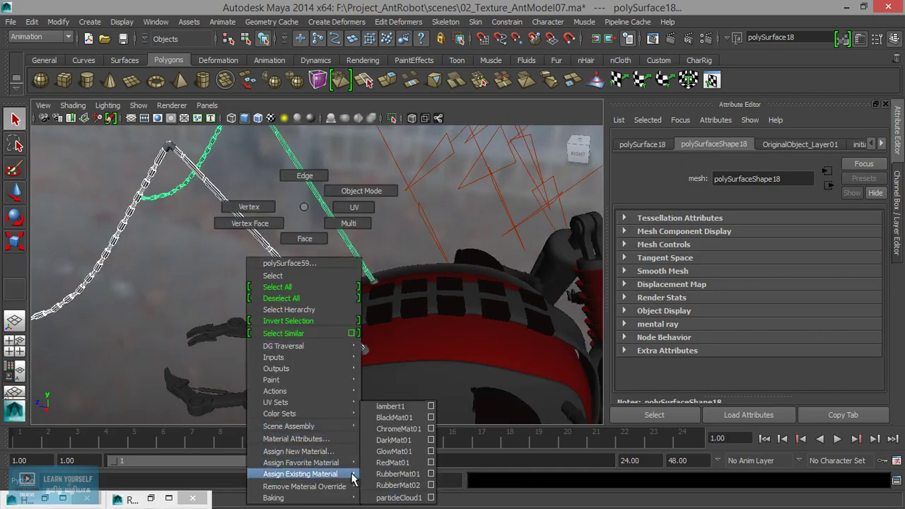
pyautogui.click(392, 474)
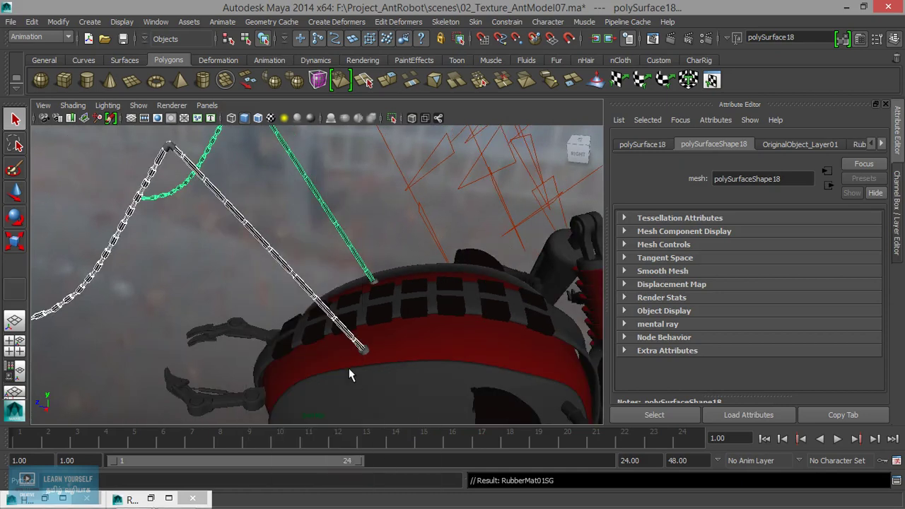
# Step: Reapply RubberMat01 to the remaining rod and check it against the red head shell
pyautogui.scroll(5, 347, 366)
pyautogui.rightClick(345, 345)
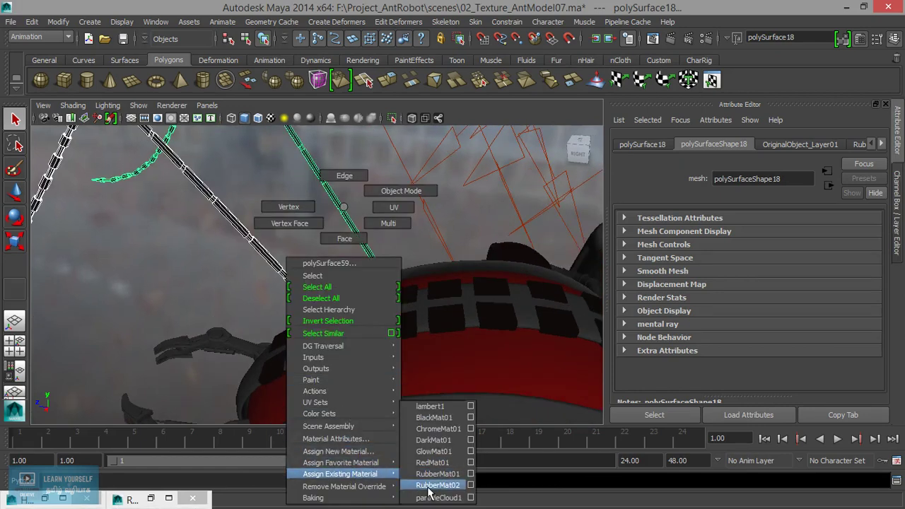
pyautogui.click(418, 475)
pyautogui.scroll(2, 373, 392)
pyautogui.scroll(2, 350, 297)
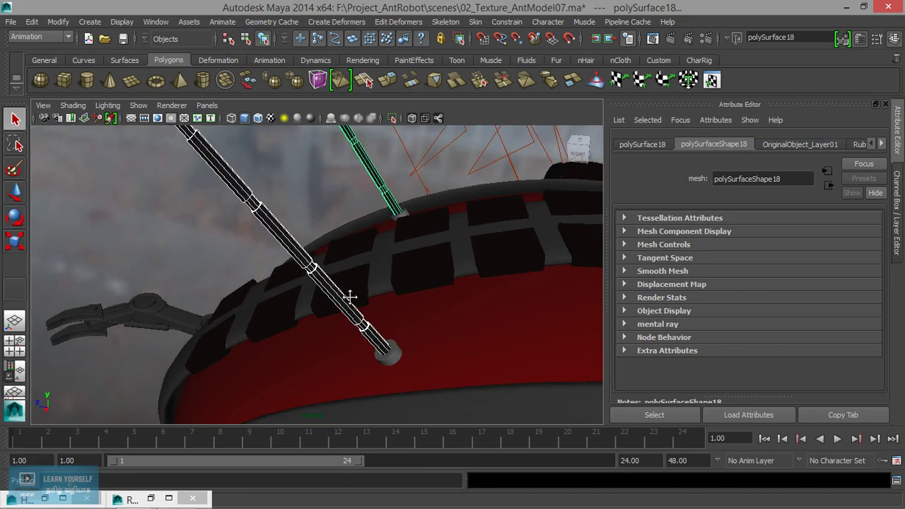
pyautogui.click(389, 344)
pyautogui.scroll(2, 389, 344)
pyautogui.scroll(2, 316, 309)
# Step: Select the ring and pieces at the antenna base, undoing a stray head-panel pick
pyautogui.scroll(-2, 332, 319)
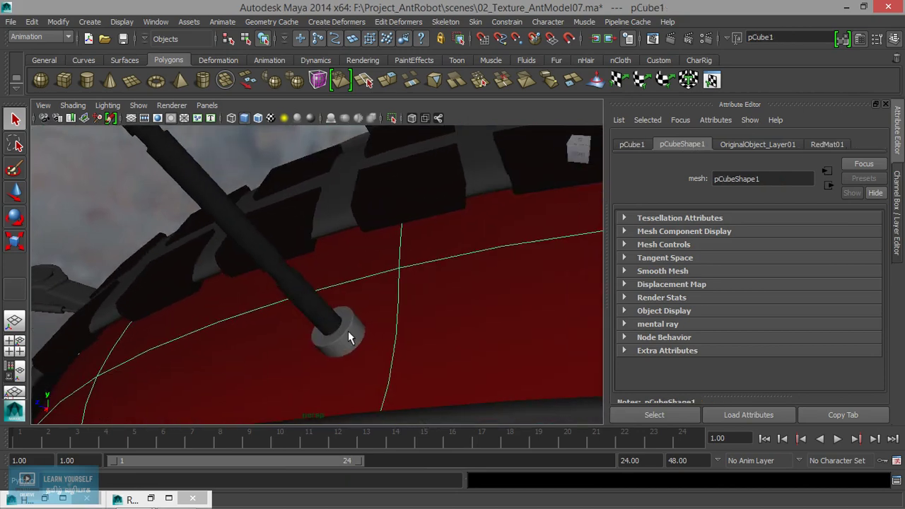
pyautogui.click(348, 331)
pyautogui.keyDown('alt'); pyautogui.moveTo(373, 273); pyautogui.dragTo(324, 373); pyautogui.keyUp('alt')
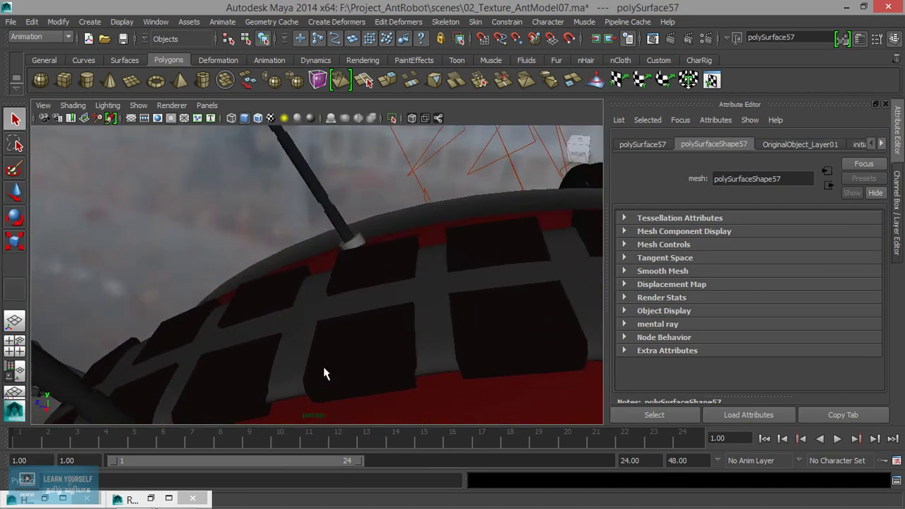
pyautogui.click(360, 245)
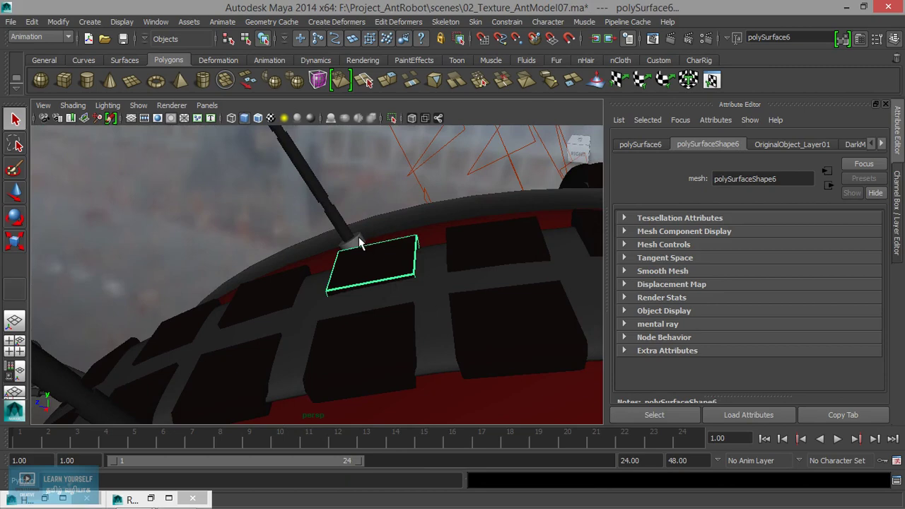
pyautogui.hotkey('ctrl', 'z')
pyautogui.keyDown('alt'); pyautogui.moveTo(354, 243); pyautogui.dragTo(373, 243); pyautogui.keyUp('alt')
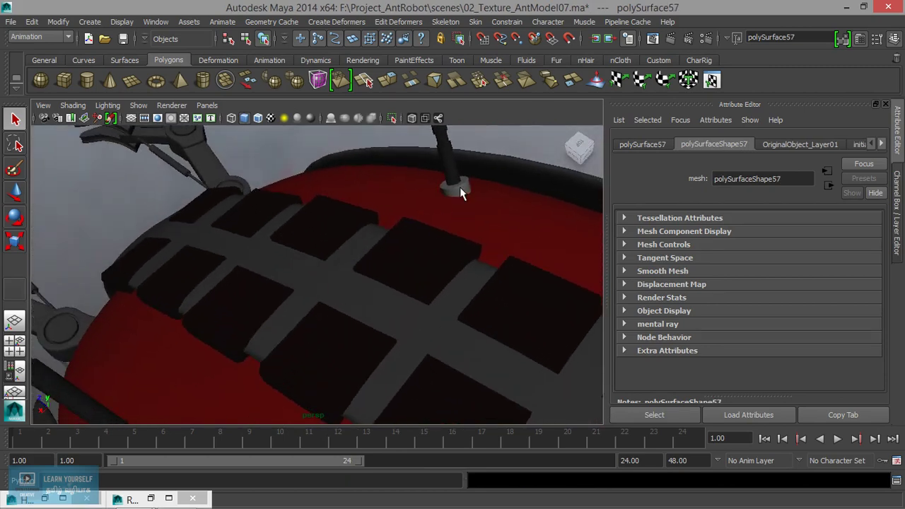
pyautogui.click(460, 187)
pyautogui.click(453, 192)
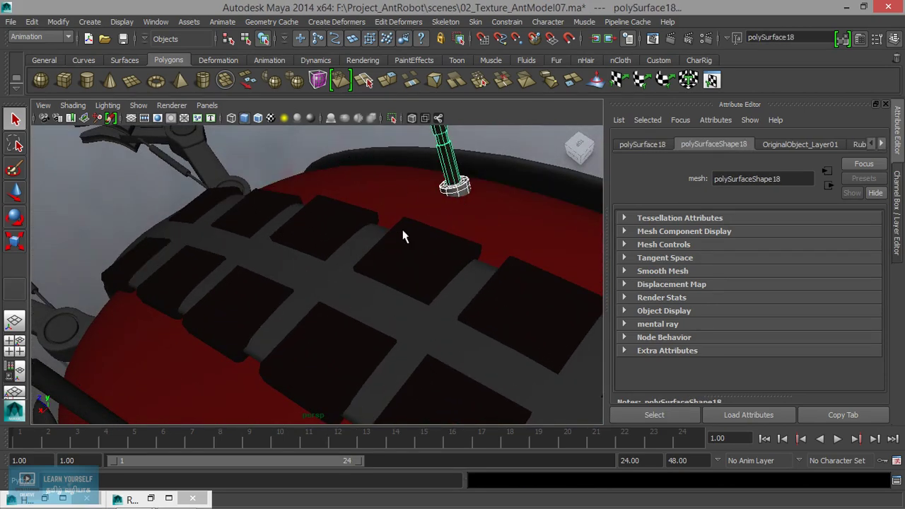
pyautogui.scroll(-5, 404, 303)
pyautogui.moveTo(405, 303)
pyautogui.keyDown('alt'); pyautogui.mouseDown()
pyautogui.moveTo(351, 341)
pyautogui.moveTo(372, 348)
pyautogui.moveTo(405, 297)
pyautogui.moveTo(418, 352)
pyautogui.moveTo(404, 323)
pyautogui.moveTo(431, 281)
pyautogui.moveTo(360, 316)
pyautogui.moveTo(366, 301)
pyautogui.moveTo(317, 249)
pyautogui.mouseUp(); pyautogui.keyUp('alt')
# Step: In wireframe, pick the antenna joint pieces, assign ChromeMat01, and return to shaded display
pyautogui.press('4')
pyautogui.click(412, 281)
pyautogui.hotkey('ctrl', 'z')
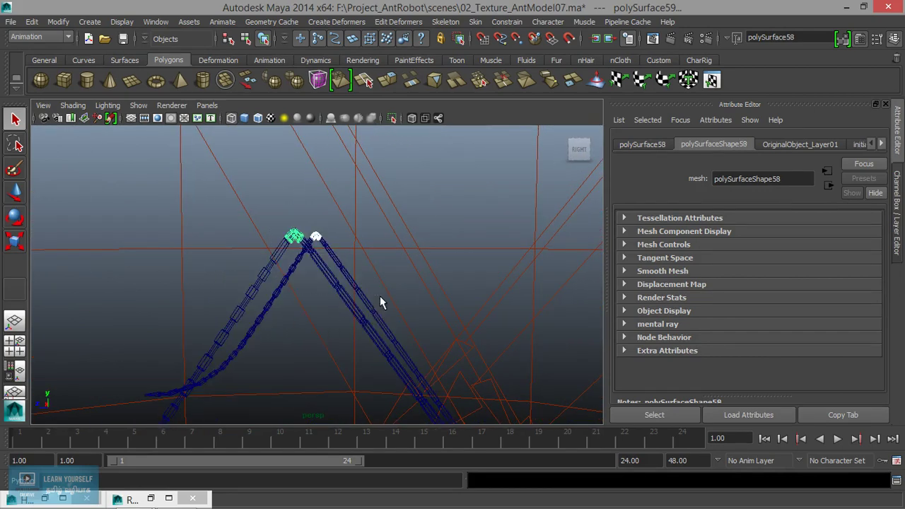
pyautogui.keyDown('alt'); pyautogui.moveTo(362, 352); pyautogui.dragTo(423, 127, button='middle'); pyautogui.keyUp('alt')
pyautogui.keyDown('alt'); pyautogui.moveTo(320, 276); pyautogui.dragTo(407, 314, button='middle'); pyautogui.keyUp('alt')
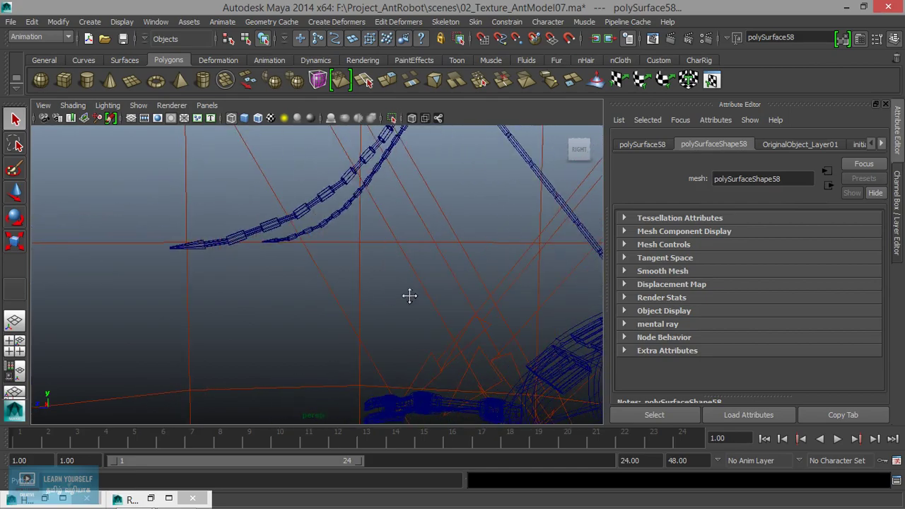
pyautogui.keyDown('alt'); pyautogui.moveTo(407, 319); pyautogui.dragTo(229, 413); pyautogui.keyUp('alt')
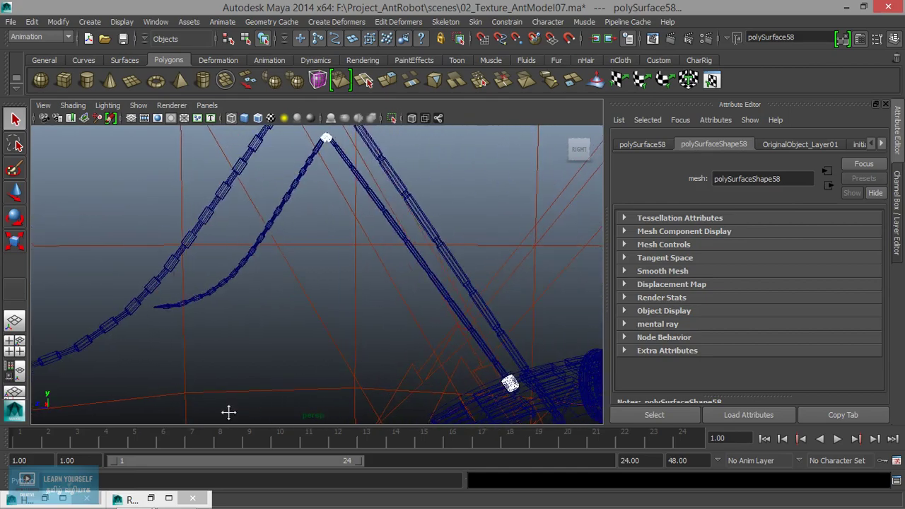
pyautogui.moveTo(448, 299)
pyautogui.keyDown('alt'); pyautogui.mouseDown()
pyautogui.moveTo(265, 205)
pyautogui.moveTo(344, 272)
pyautogui.moveTo(343, 247)
pyautogui.moveTo(323, 258)
pyautogui.mouseUp(); pyautogui.keyUp('alt')
pyautogui.keyDown('alt'); pyautogui.moveTo(323, 259); pyautogui.dragTo(414, 290, button='right'); pyautogui.keyUp('alt')
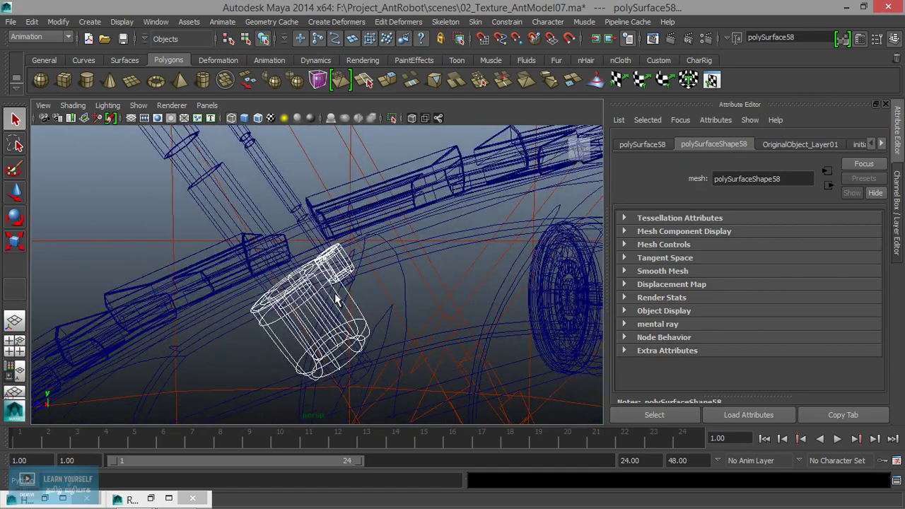
pyautogui.moveTo(336, 207); pyautogui.dragTo(344, 481, button='right')
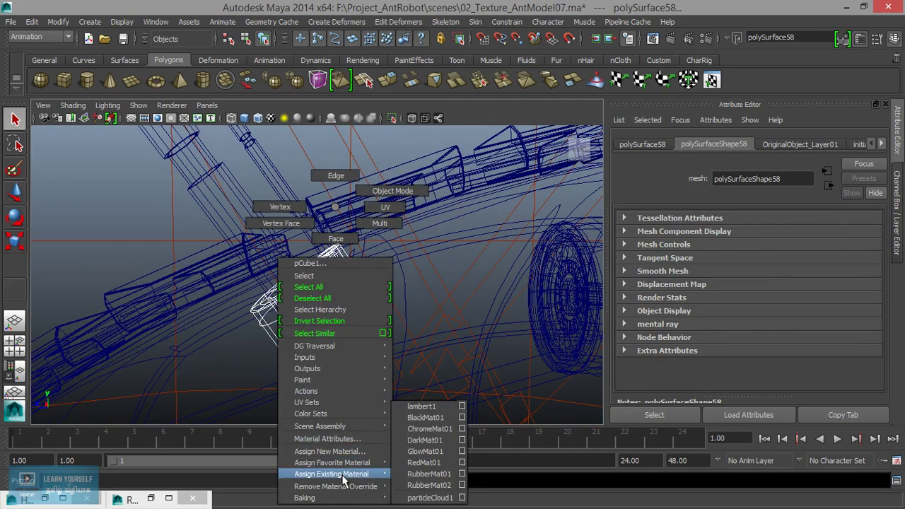
pyautogui.moveTo(345, 480); pyautogui.dragTo(426, 428, button='right')
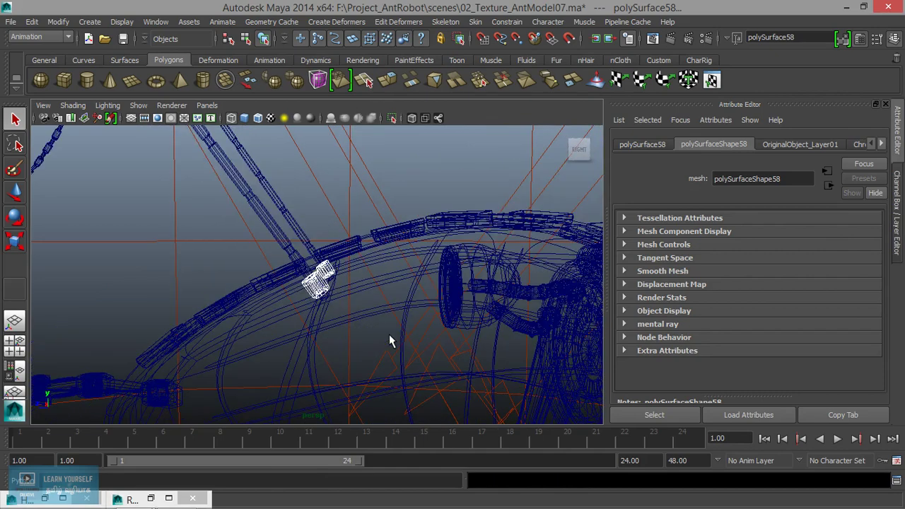
pyautogui.press('5')
pyautogui.keyDown('alt'); pyautogui.moveTo(389, 334); pyautogui.dragTo(393, 206); pyautogui.keyUp('alt')
# Step: Clear the selection and orbit from the head around the abdomen to view the whole ant
pyautogui.click(393, 205)
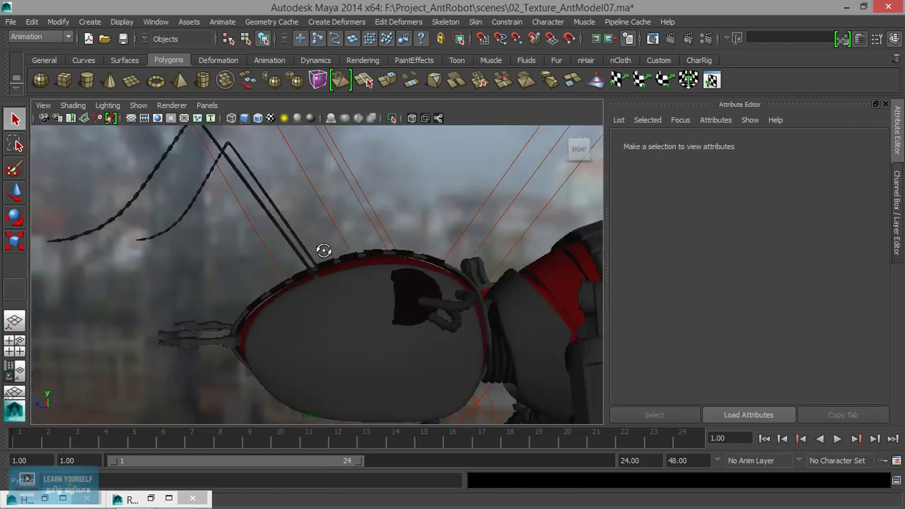
pyautogui.moveTo(324, 250)
pyautogui.keyDown('alt'); pyautogui.mouseDown()
pyautogui.moveTo(362, 299)
pyautogui.moveTo(340, 303)
pyautogui.moveTo(453, 306)
pyautogui.moveTo(384, 297)
pyautogui.moveTo(233, 327)
pyautogui.mouseUp(); pyautogui.keyUp('alt')
pyautogui.keyDown('alt'); pyautogui.moveTo(233, 328); pyautogui.dragTo(370, 317, button='right'); pyautogui.keyUp('alt')
pyautogui.keyDown('alt'); pyautogui.moveTo(370, 317); pyautogui.dragTo(219, 388, button='middle'); pyautogui.keyUp('alt')
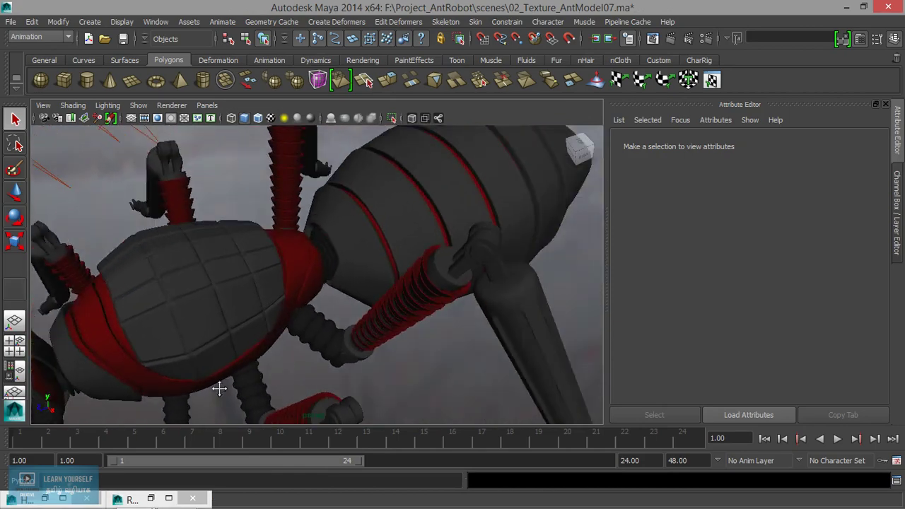
pyautogui.moveTo(219, 388)
pyautogui.keyDown('alt'); pyautogui.mouseDown()
pyautogui.moveTo(340, 301)
pyautogui.moveTo(217, 279)
pyautogui.mouseUp(); pyautogui.keyUp('alt')
pyautogui.keyDown('alt'); pyautogui.moveTo(217, 278); pyautogui.dragTo(130, 197, button='middle'); pyautogui.keyUp('alt')
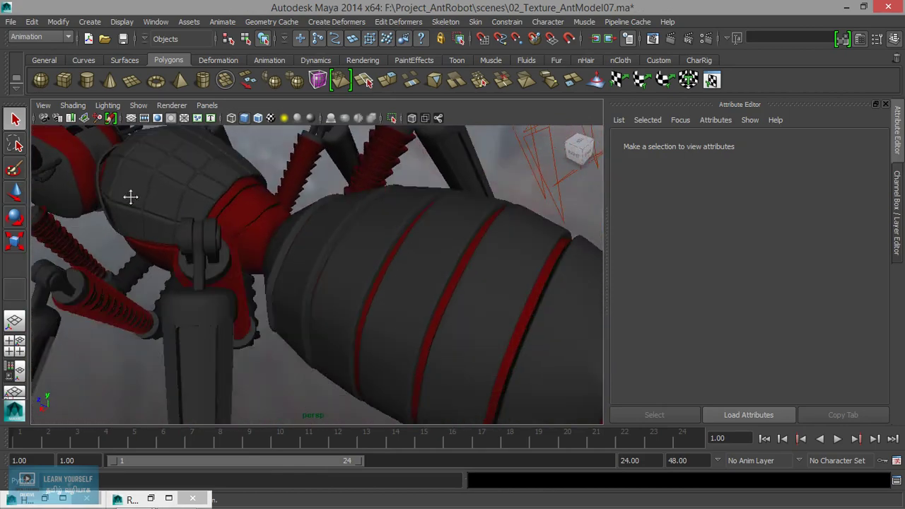
pyautogui.moveTo(130, 196)
pyautogui.keyDown('alt'); pyautogui.mouseDown()
pyautogui.moveTo(193, 251)
pyautogui.moveTo(398, 276)
pyautogui.moveTo(358, 259)
pyautogui.moveTo(510, 282)
pyautogui.mouseUp(); pyautogui.keyUp('alt')
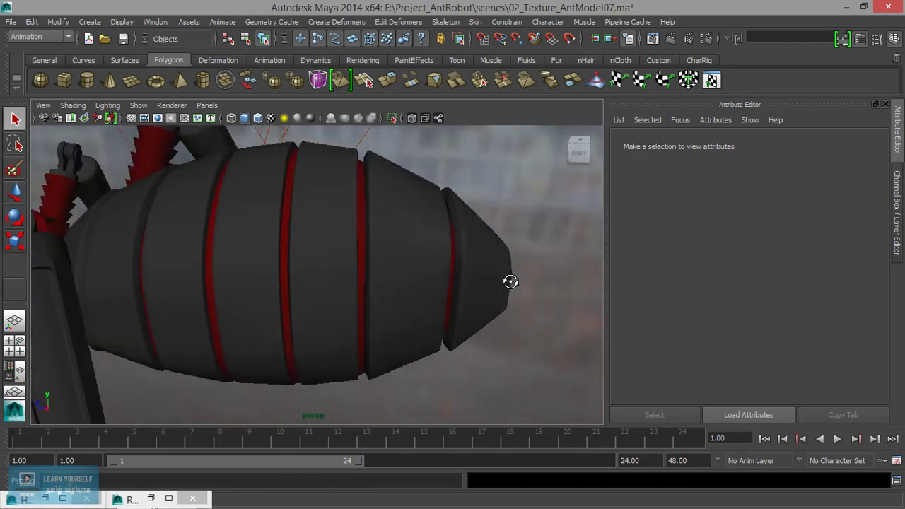
pyautogui.keyDown('alt'); pyautogui.moveTo(510, 282); pyautogui.dragTo(469, 360, button='right'); pyautogui.keyUp('alt')
pyautogui.moveTo(469, 360)
pyautogui.keyDown('alt'); pyautogui.mouseDown()
pyautogui.moveTo(304, 343)
pyautogui.moveTo(465, 283)
pyautogui.moveTo(443, 289)
pyautogui.moveTo(509, 293)
pyautogui.moveTo(523, 323)
pyautogui.mouseUp(); pyautogui.keyUp('alt')
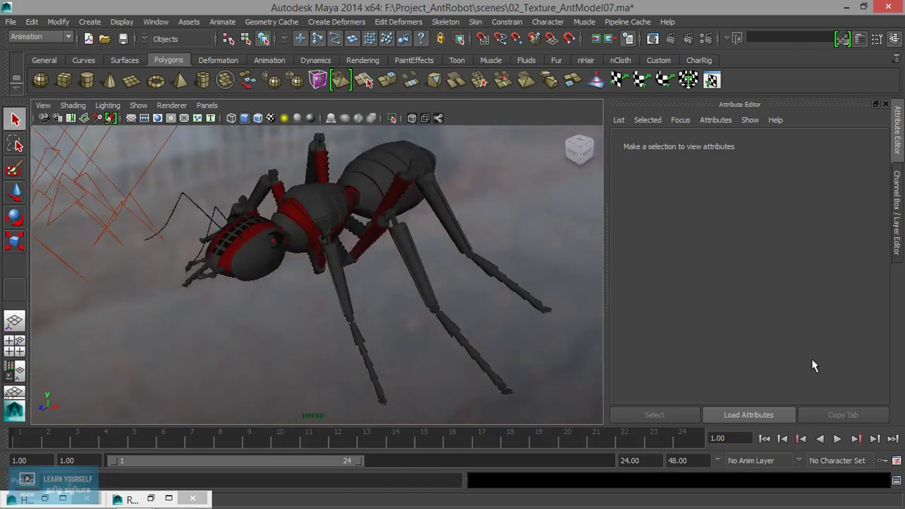
# Step: Hide OriginalObject_Layer01, show Proxy_Layer01, and marquee-select the whole proxy ant
pyautogui.click(896, 239)
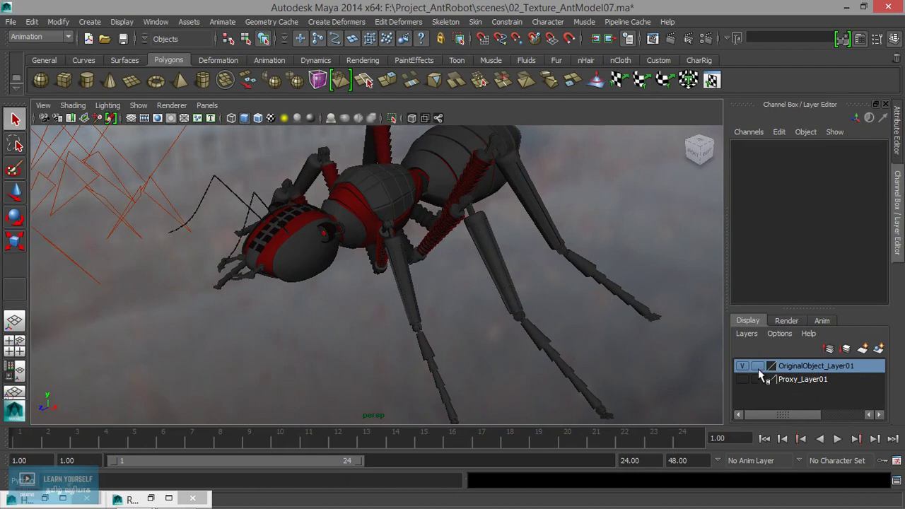
pyautogui.click(740, 366)
pyautogui.click(741, 380)
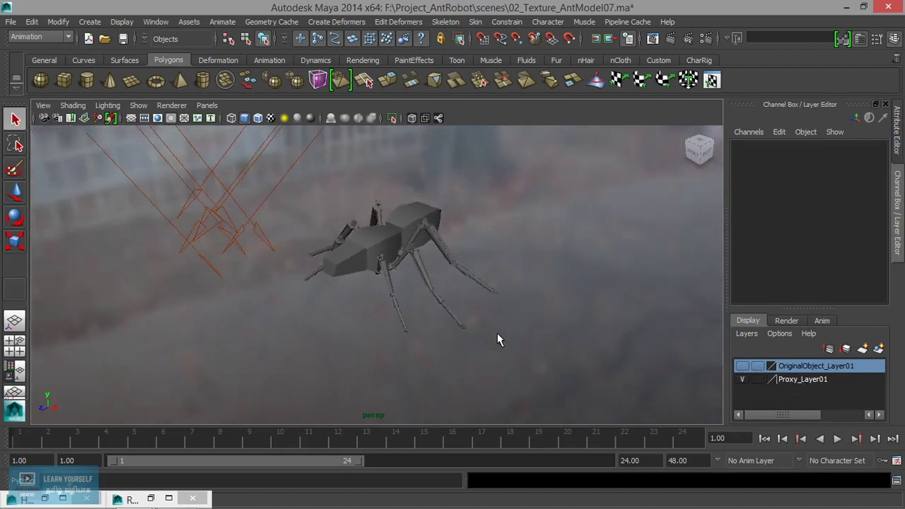
pyautogui.moveTo(497, 333)
pyautogui.keyDown('alt'); pyautogui.mouseDown()
pyautogui.moveTo(350, 323)
pyautogui.moveTo(402, 257)
pyautogui.moveTo(408, 283)
pyautogui.mouseUp(); pyautogui.keyUp('alt')
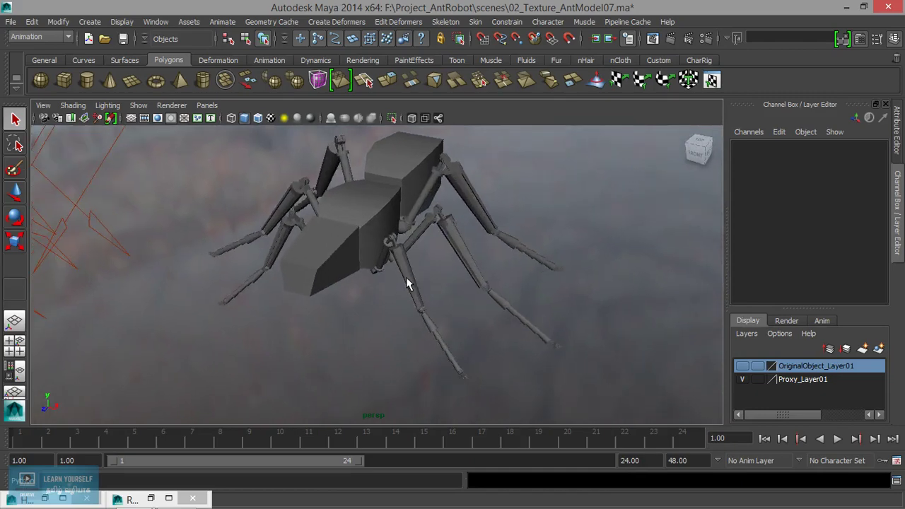
pyautogui.keyDown('alt'); pyautogui.moveTo(408, 283); pyautogui.dragTo(419, 342, button='middle'); pyautogui.keyUp('alt')
pyautogui.moveTo(383, 330)
pyautogui.keyDown('alt'); pyautogui.mouseDown()
pyautogui.moveTo(448, 327)
pyautogui.moveTo(248, 231)
pyautogui.mouseUp(); pyautogui.keyUp('alt')
pyautogui.moveTo(307, 292); pyautogui.dragTo(516, 380)
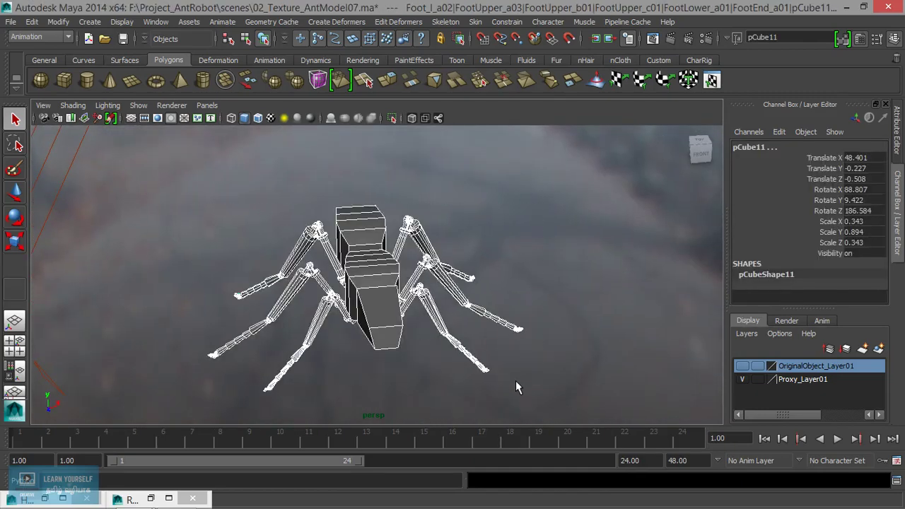
pyautogui.moveTo(504, 315)
pyautogui.keyDown('alt'); pyautogui.mouseDown()
pyautogui.moveTo(389, 322)
pyautogui.moveTo(535, 299)
pyautogui.moveTo(433, 343)
pyautogui.mouseUp(); pyautogui.keyUp('alt')
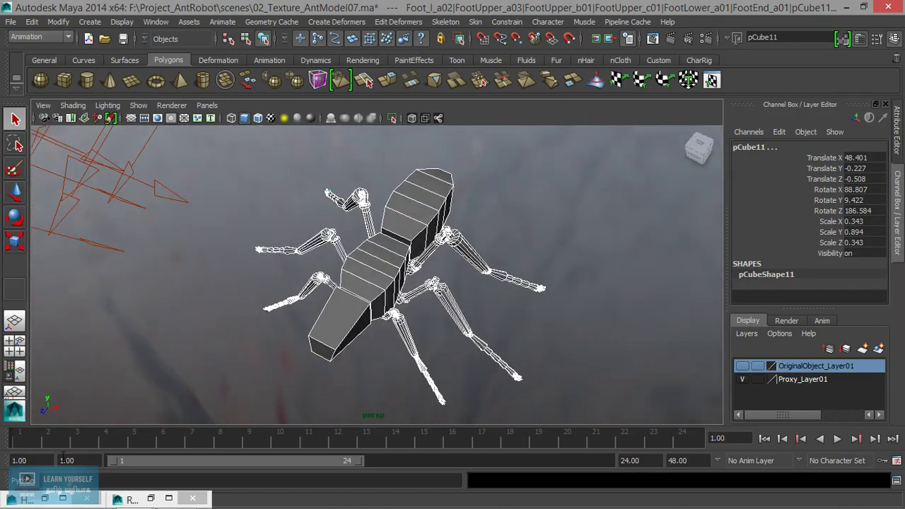
# Step: Restore Hypershade and create a new mental ray mia_material_x node
pyautogui.click(44, 499)
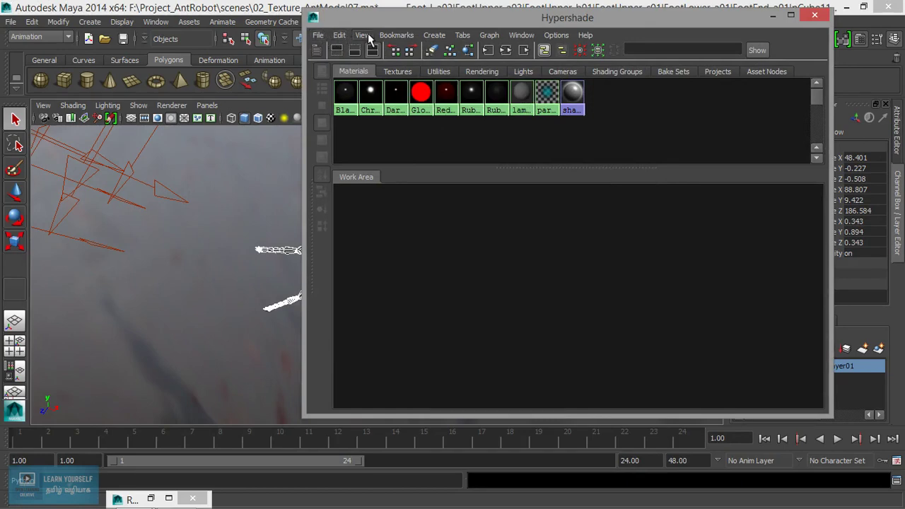
pyautogui.click(432, 39)
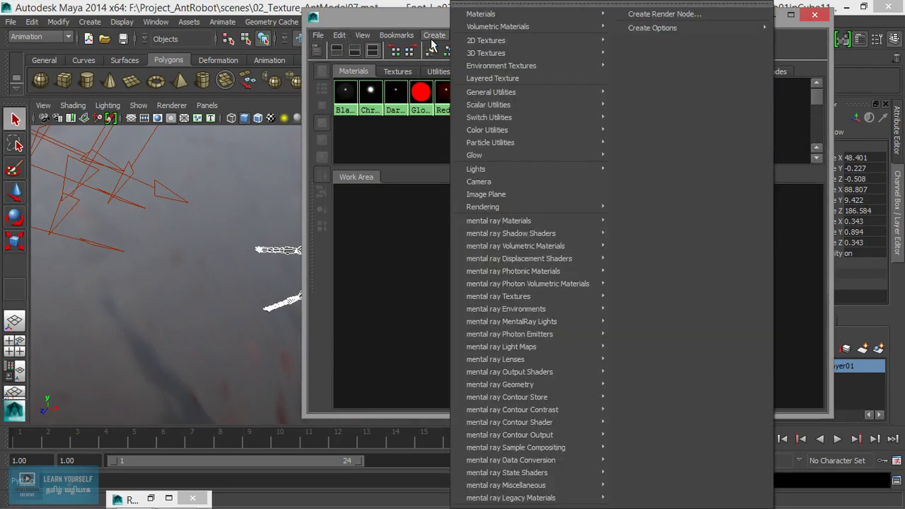
pyautogui.moveTo(499, 221)
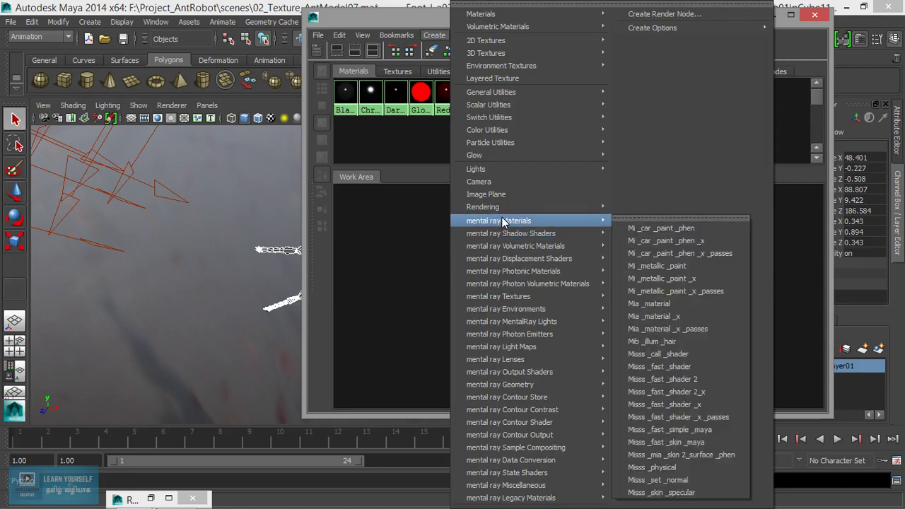
pyautogui.click(667, 315)
pyautogui.moveTo(393, 250); pyautogui.dragTo(514, 267)
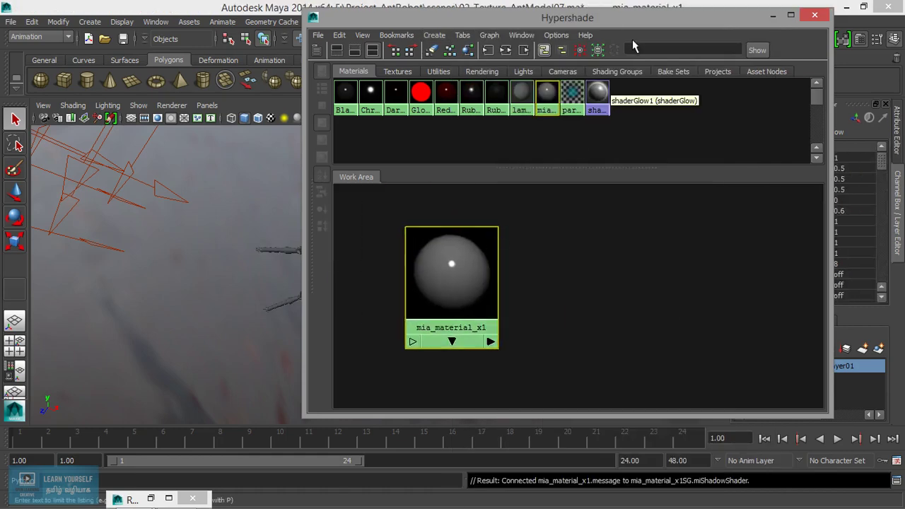
# Step: Rearrange the Hypershade window and load mia_material_x1 into the Attribute Editor
pyautogui.moveTo(636, 22); pyautogui.dragTo(394, 8)
pyautogui.doubleClick(393, 7)
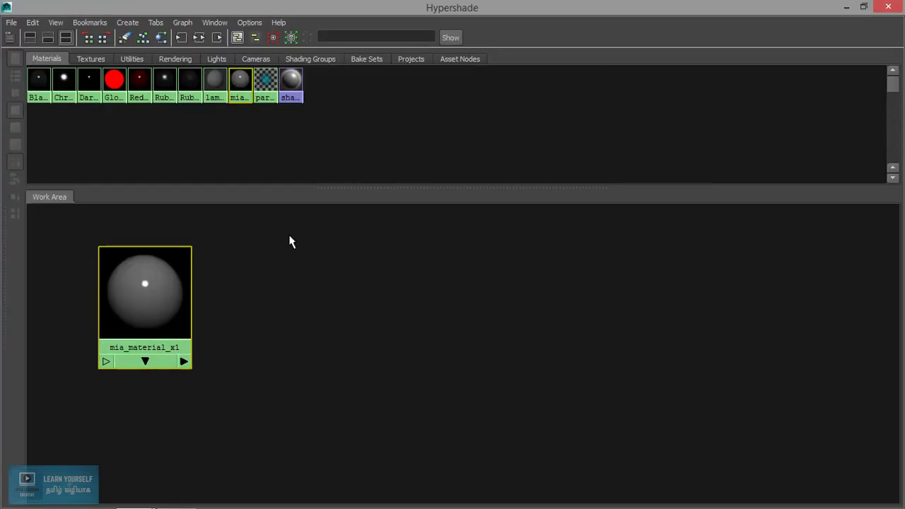
pyautogui.doubleClick(489, 4)
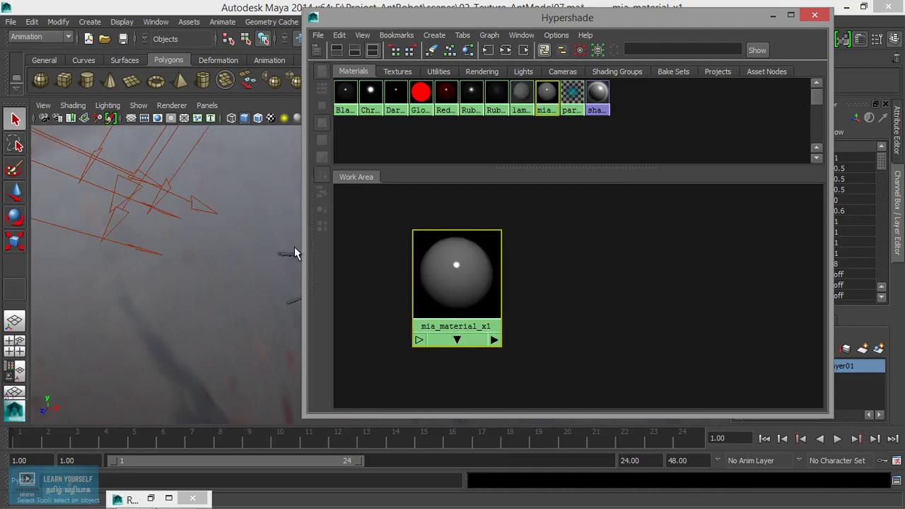
pyautogui.keyDown('alt'); pyautogui.moveTo(197, 287); pyautogui.dragTo(105, 283, button='middle'); pyautogui.keyUp('alt')
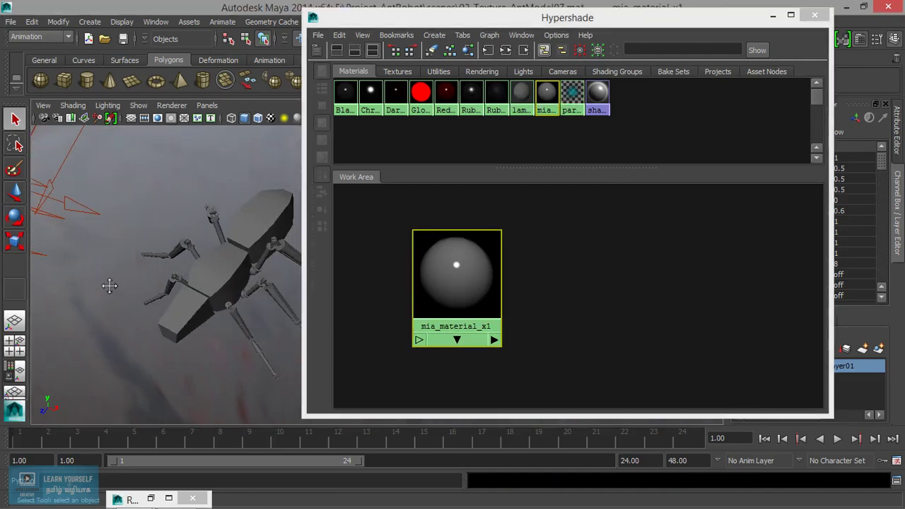
pyautogui.click(474, 277)
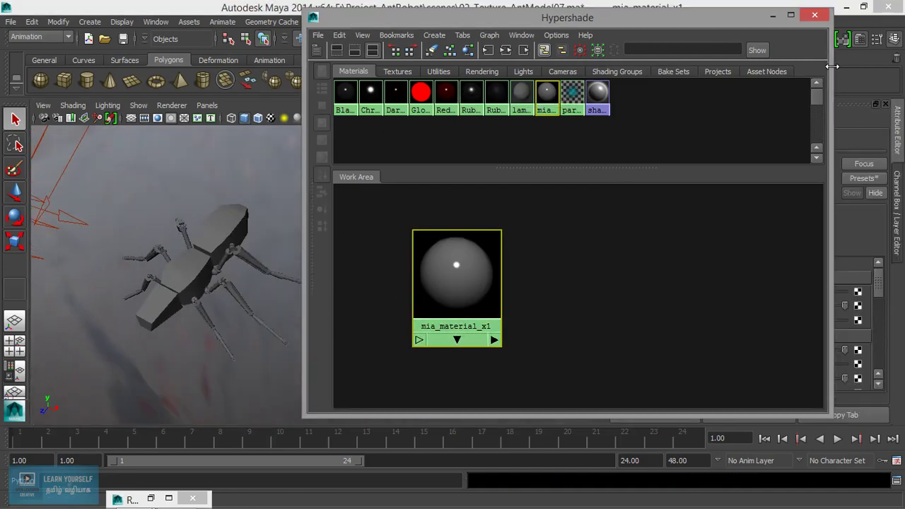
pyautogui.moveTo(834, 63)
pyautogui.mouseDown()
pyautogui.moveTo(727, 91)
pyautogui.moveTo(650, 179)
pyautogui.mouseUp()
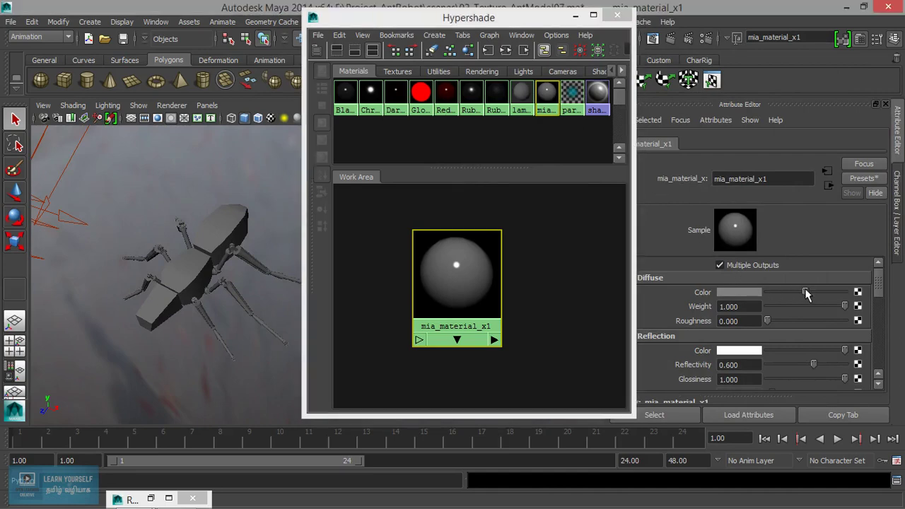
# Step: Set mia_material_x1's diffuse colour to black and pick a body segment of the proxy ant
pyautogui.moveTo(805, 292)
pyautogui.mouseDown()
pyautogui.moveTo(767, 292)
pyautogui.moveTo(802, 294)
pyautogui.moveTo(779, 296)
pyautogui.mouseUp()
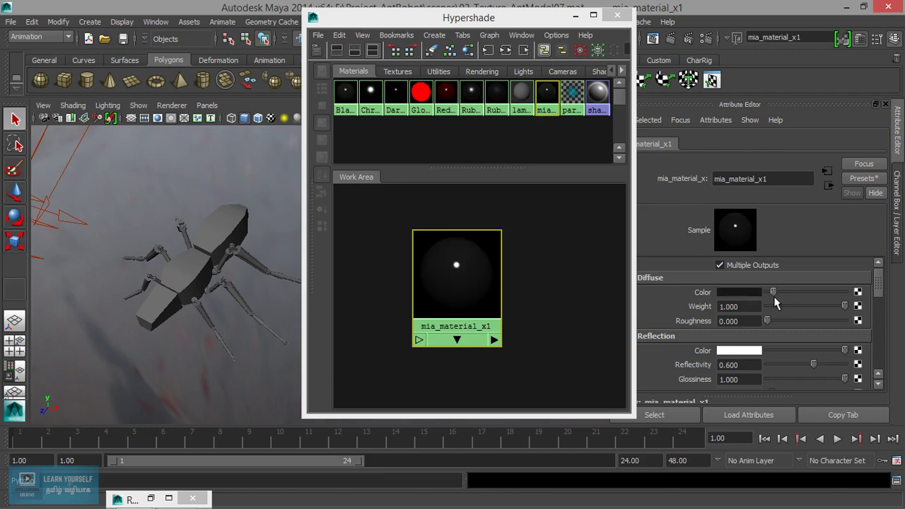
pyautogui.scroll(2, 170, 286)
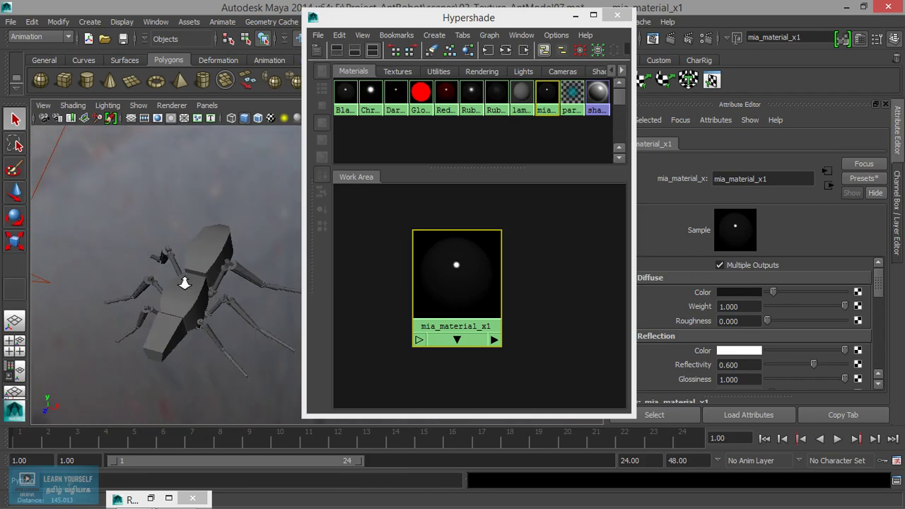
pyautogui.scroll(3, 205, 290)
pyautogui.scroll(-2, 212, 292)
pyautogui.click(199, 257)
pyautogui.scroll(-3, 199, 260)
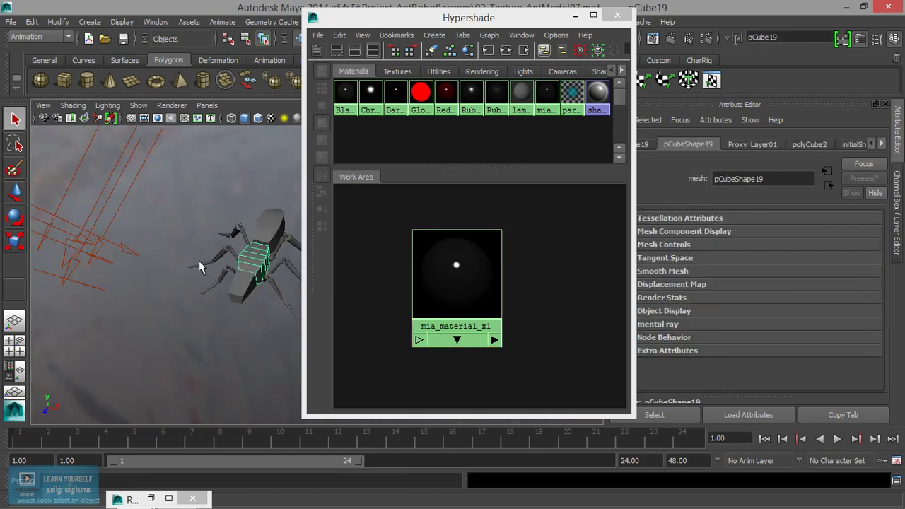
pyautogui.keyDown('alt'); pyautogui.moveTo(169, 302); pyautogui.dragTo(131, 260, button='middle'); pyautogui.keyUp('alt')
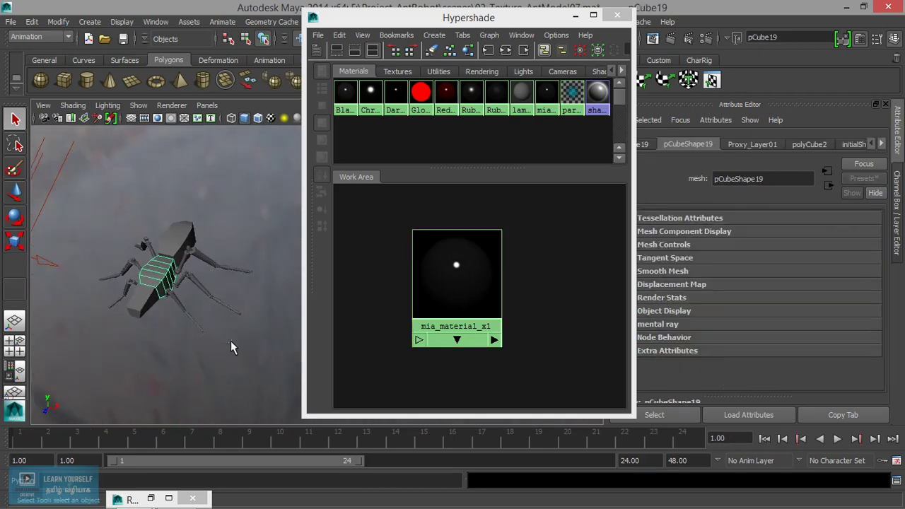
# Step: Select the whole ant hierarchy, assign mia_material_x1 to it, and inspect the dark ant
pyautogui.press('Up')
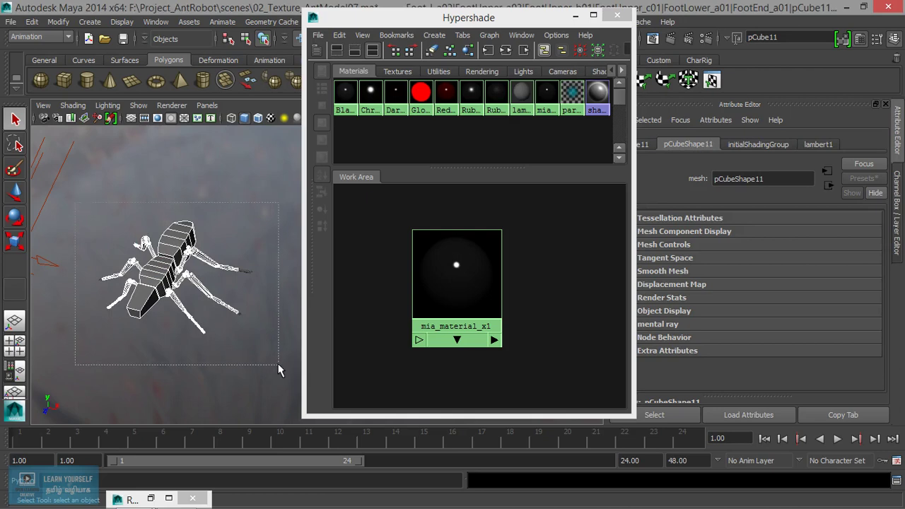
pyautogui.moveTo(454, 283); pyautogui.dragTo(460, 262, button='right')
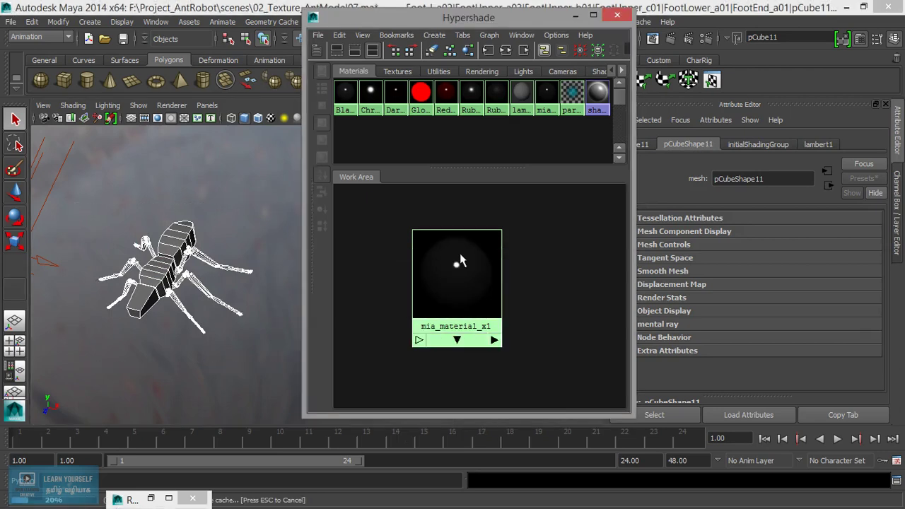
pyautogui.click(220, 348)
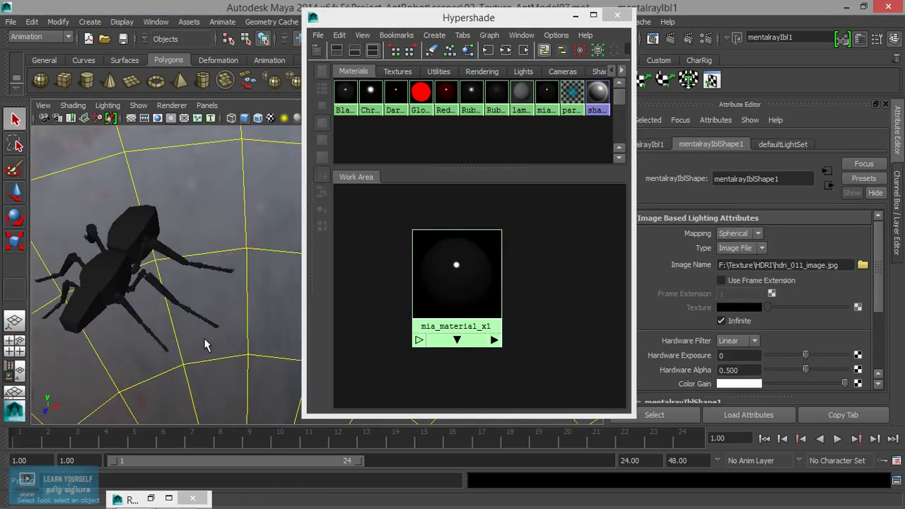
pyautogui.click(575, 15)
pyautogui.keyDown('alt'); pyautogui.moveTo(297, 262); pyautogui.dragTo(418, 253, button='middle'); pyautogui.keyUp('alt')
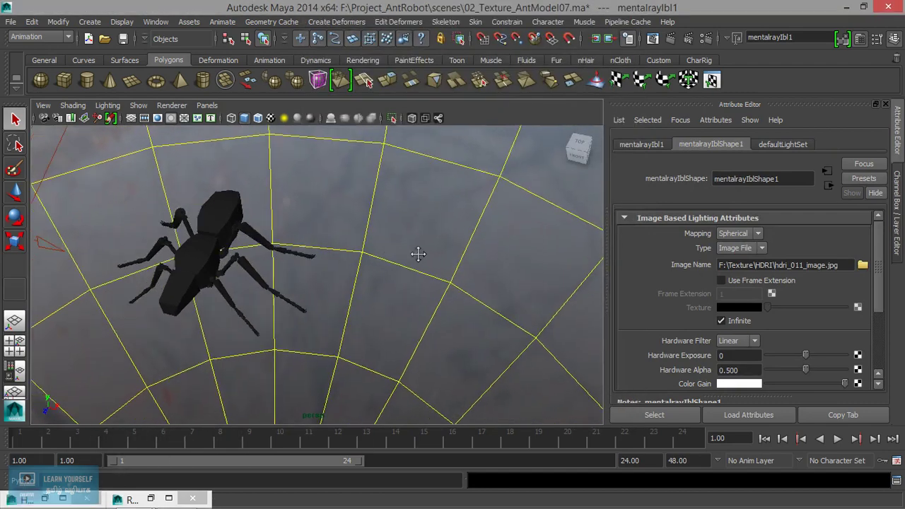
pyautogui.keyDown('alt'); pyautogui.moveTo(418, 253); pyautogui.dragTo(347, 238); pyautogui.keyUp('alt')
pyautogui.keyDown('alt'); pyautogui.moveTo(347, 239); pyautogui.dragTo(440, 263, button='right'); pyautogui.keyUp('alt')
pyautogui.keyDown('alt'); pyautogui.moveTo(441, 262); pyautogui.dragTo(295, 254); pyautogui.keyUp('alt')
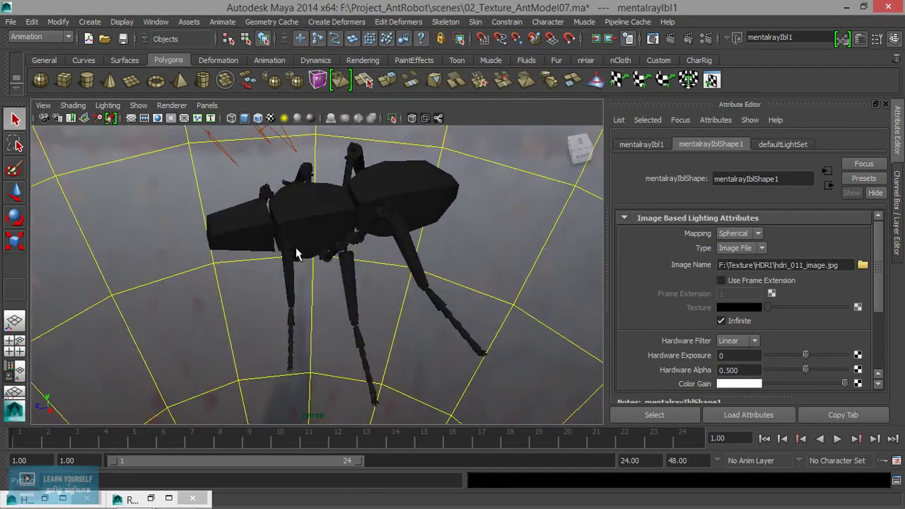
# Step: Set mia_material_x1's reflectivity to 0.145 and glossiness to 0.317
pyautogui.click(45, 499)
pyautogui.click(459, 261)
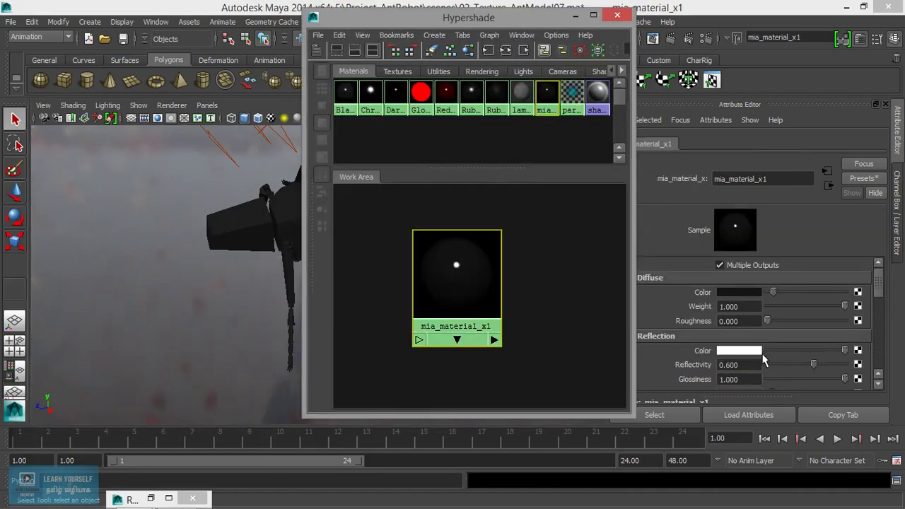
pyautogui.click(813, 364)
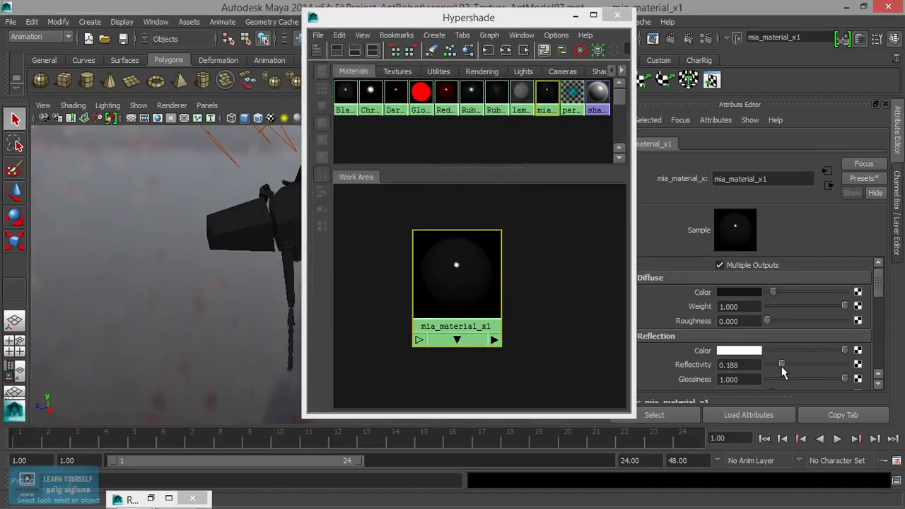
pyautogui.moveTo(845, 380); pyautogui.dragTo(783, 382)
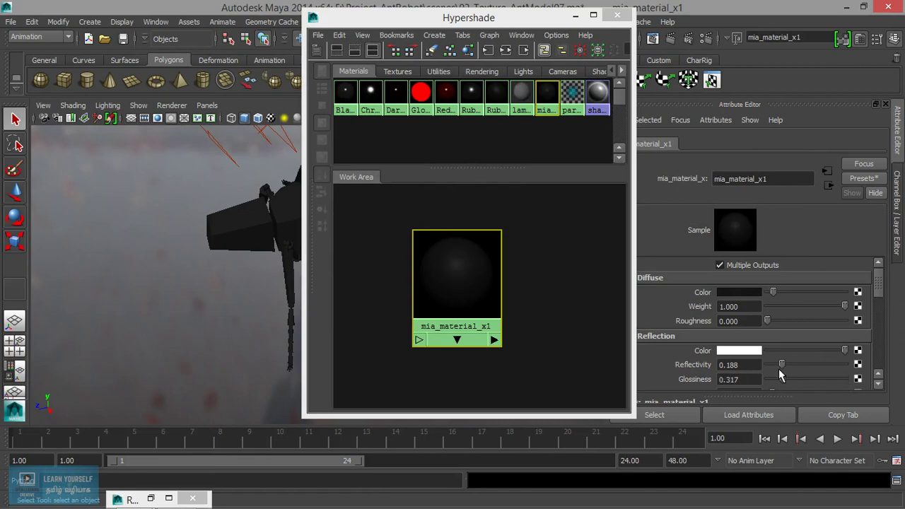
pyautogui.click(576, 14)
pyautogui.moveTo(459, 184)
pyautogui.keyDown('alt'); pyautogui.mouseDown()
pyautogui.moveTo(460, 236)
pyautogui.moveTo(318, 236)
pyautogui.moveTo(354, 269)
pyautogui.moveTo(228, 241)
pyautogui.moveTo(323, 273)
pyautogui.moveTo(337, 262)
pyautogui.moveTo(337, 270)
pyautogui.mouseUp(); pyautogui.keyUp('alt')
pyautogui.hotkey('ctrl', 'a')
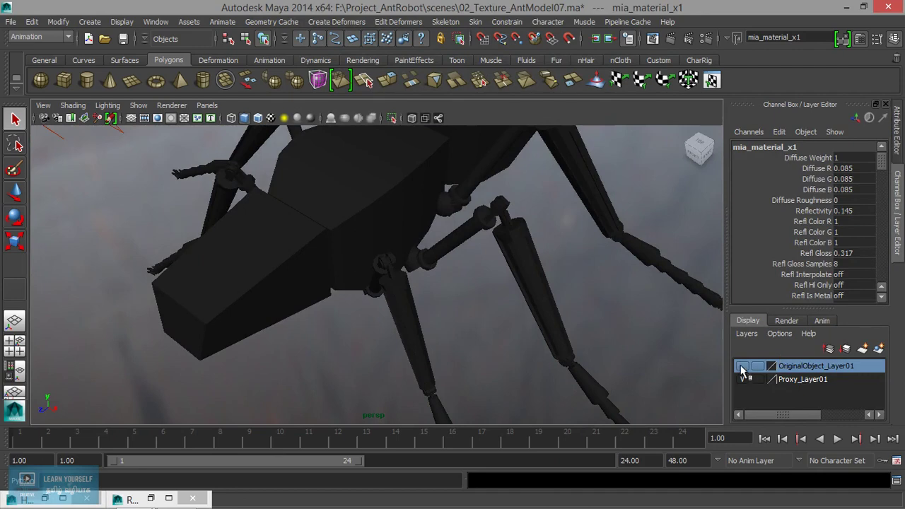
# Step: Turn on OriginalObject_Layer01 and turn off Proxy_Layer01, then view the detailed ant's front
pyautogui.click(742, 365)
pyautogui.moveTo(592, 329)
pyautogui.keyDown('alt'); pyautogui.mouseDown()
pyautogui.moveTo(408, 273)
pyautogui.moveTo(464, 309)
pyautogui.moveTo(396, 299)
pyautogui.moveTo(410, 273)
pyautogui.moveTo(402, 257)
pyautogui.moveTo(446, 293)
pyautogui.moveTo(441, 273)
pyautogui.mouseUp(); pyautogui.keyUp('alt')
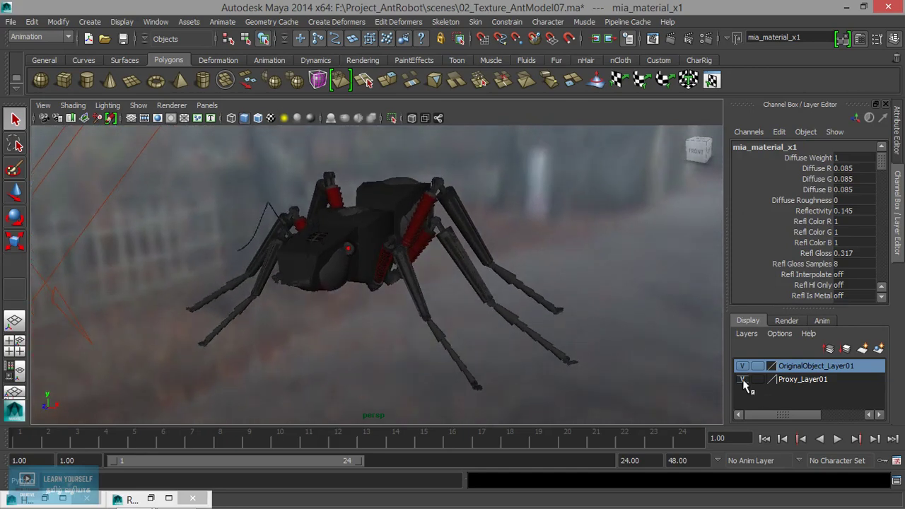
pyautogui.click(742, 380)
pyautogui.moveTo(324, 271)
pyautogui.keyDown('alt'); pyautogui.mouseDown()
pyautogui.moveTo(398, 277)
pyautogui.moveTo(353, 297)
pyautogui.moveTo(376, 299)
pyautogui.mouseUp(); pyautogui.keyUp('alt')
pyautogui.keyDown('alt'); pyautogui.moveTo(376, 299); pyautogui.dragTo(449, 310, button='middle'); pyautogui.keyUp('alt')
pyautogui.moveTo(444, 307)
pyautogui.keyDown('alt'); pyautogui.mouseDown()
pyautogui.moveTo(444, 299)
pyautogui.moveTo(354, 306)
pyautogui.mouseUp(); pyautogui.keyUp('alt')
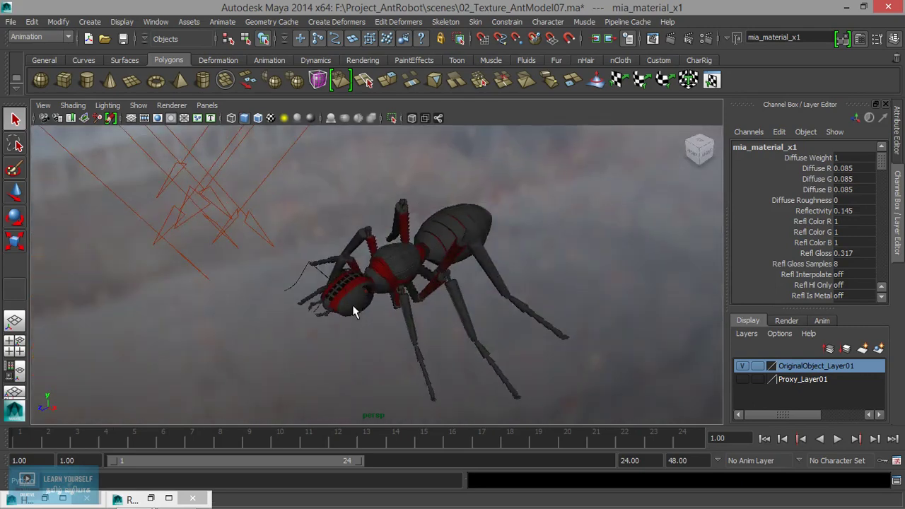